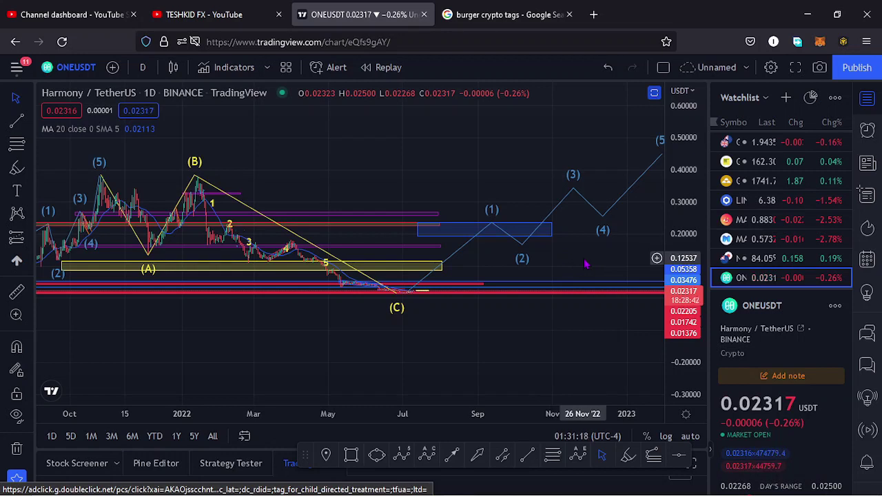
- Hide the watchlist to widen the chart and review the yellow (A)-(B)-(C) correction and the projected blue (1)-(5) waves
left_click(866, 100)
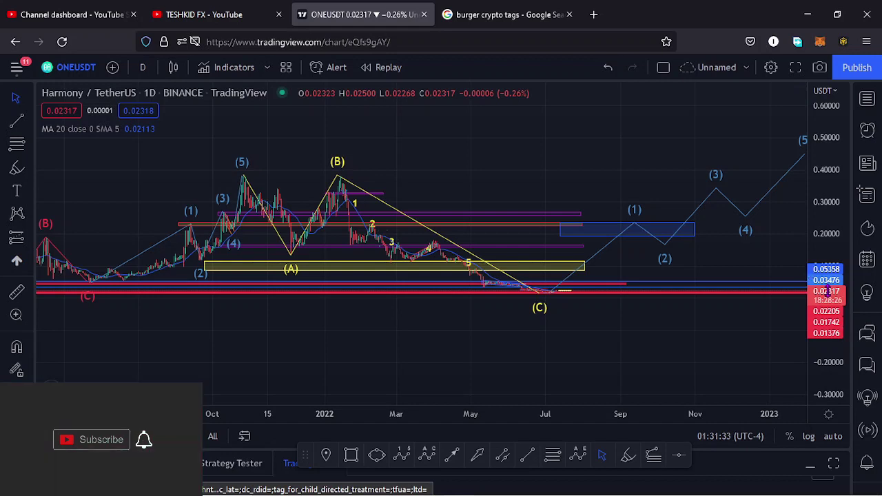
scroll(827, 292, "up", 2)
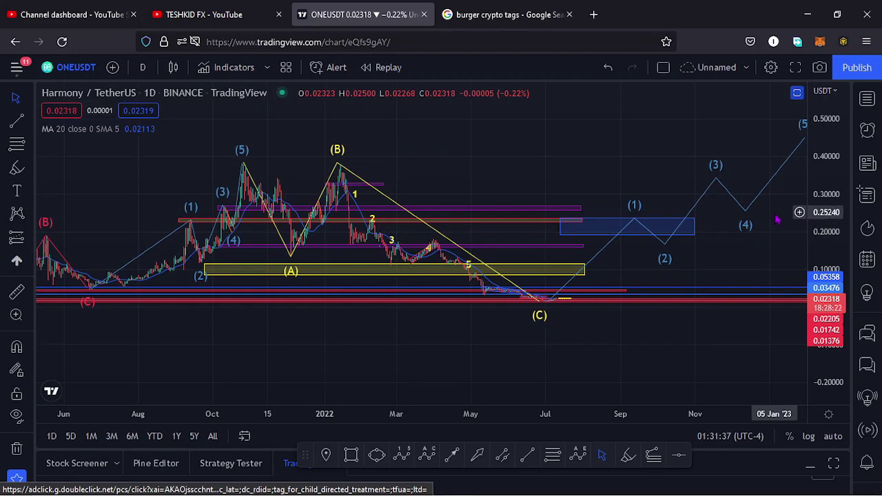
left_click_drag(777, 219, 758, 248)
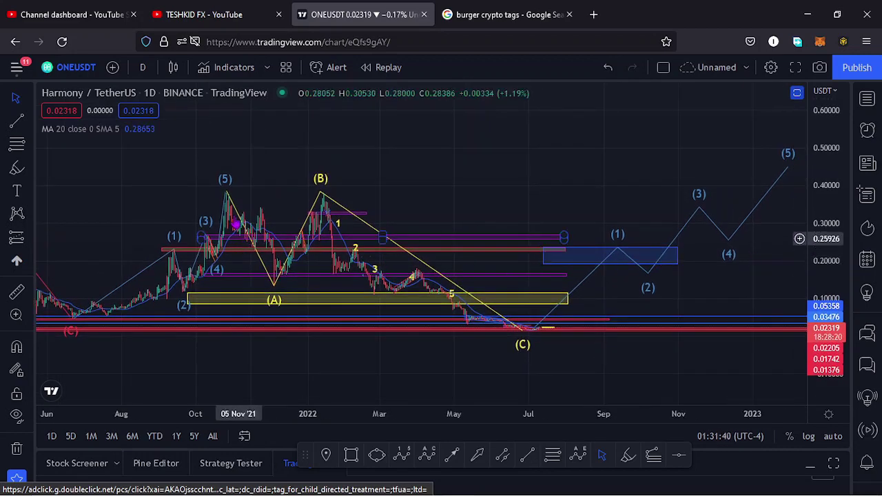
left_click(228, 195)
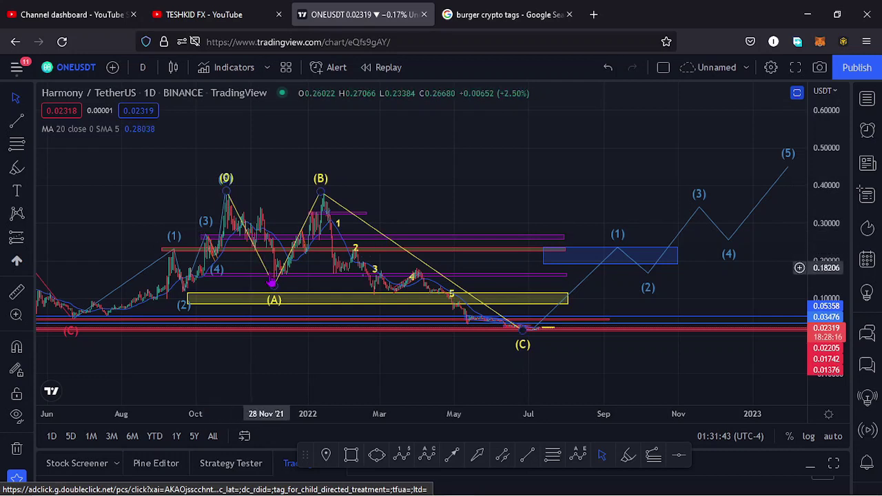
left_click(324, 187)
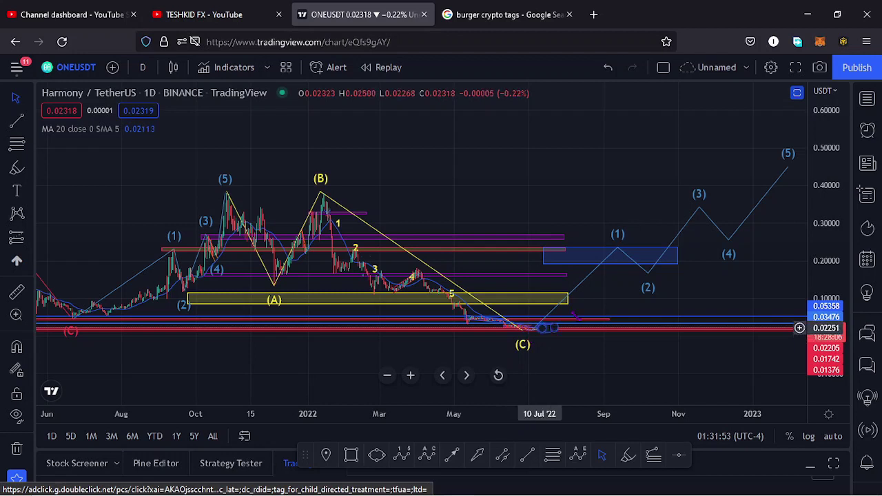
mouse_move(600, 289)
left_mouse_down()
mouse_move(581, 276)
mouse_move(581, 293)
left_mouse_up()
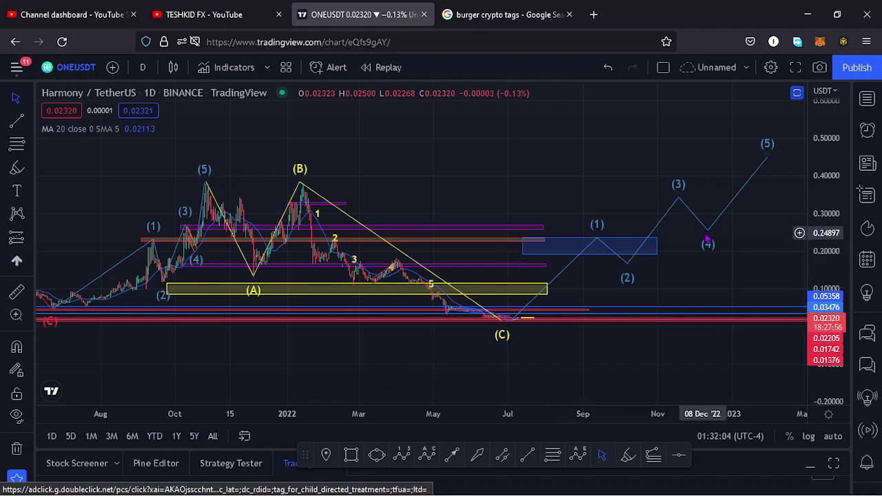
left_click(770, 158)
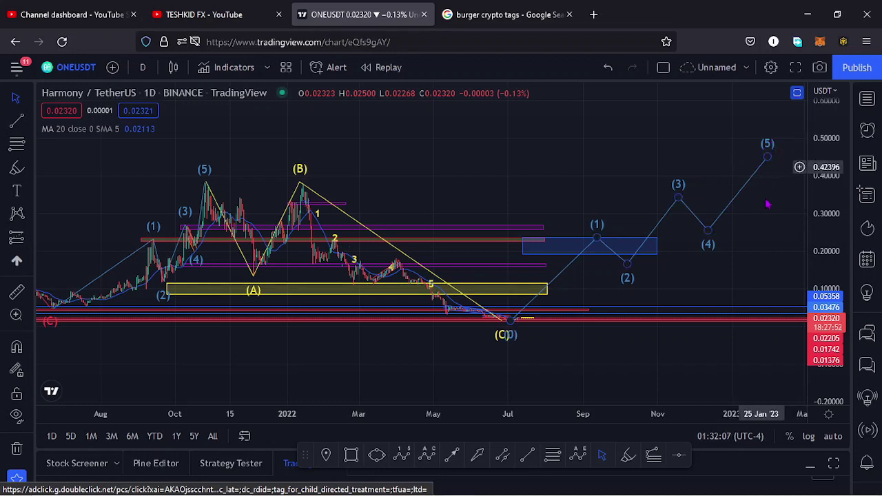
left_click_drag(740, 262, 741, 227)
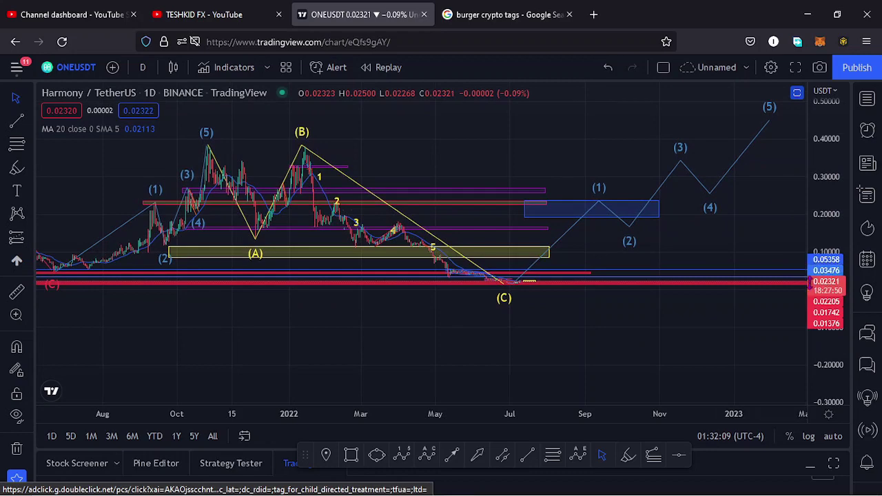
- Focus the ONEUSDT chart on the price action around the wave (C) low and switch it to the 4-hour timeframe
scroll(821, 287, "up", 8)
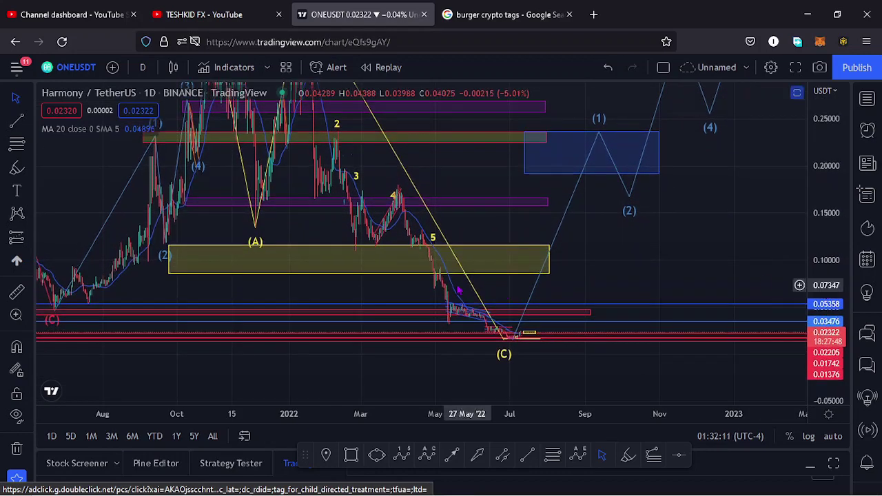
scroll(482, 289, "up", 2)
left_click_drag(590, 271, 655, 219)
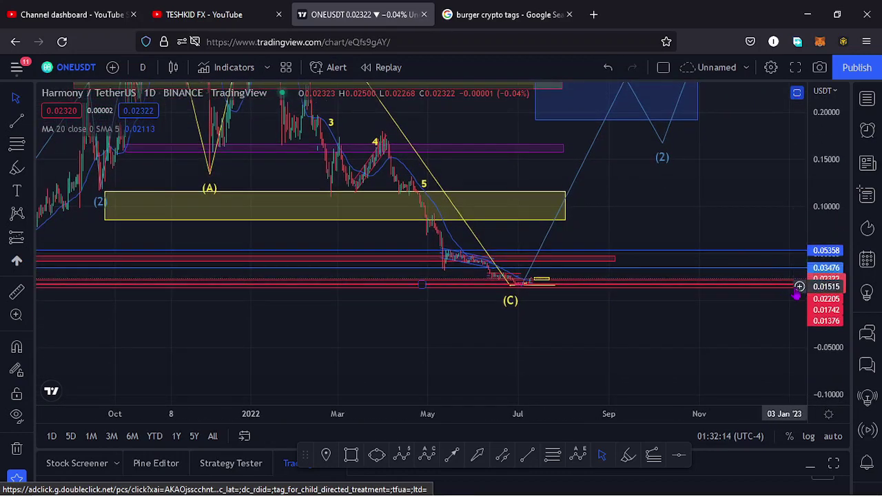
scroll(822, 295, "up", 5)
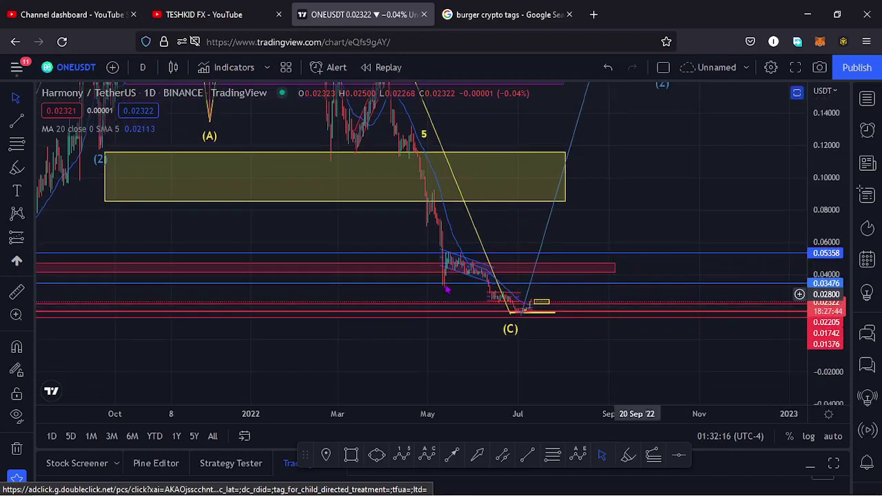
scroll(799, 294, "up", 2)
left_click(144, 68)
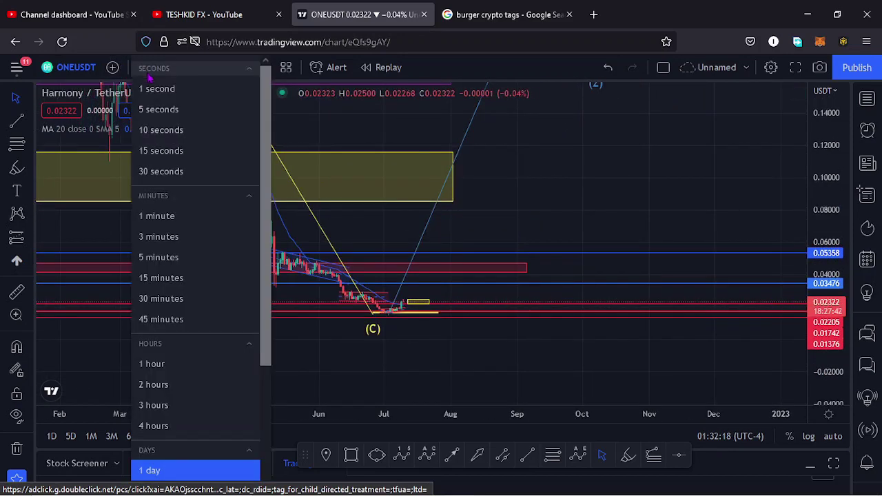
left_click(171, 427)
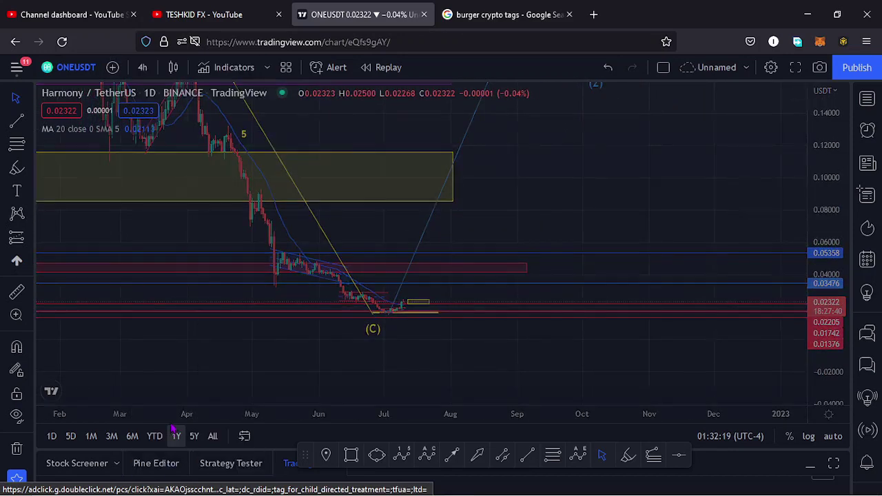
- Examine the 4-hour price action around the wave (C) low, including the red channels, horizontal support levels and yellow zone
scroll(312, 294, "down", 5)
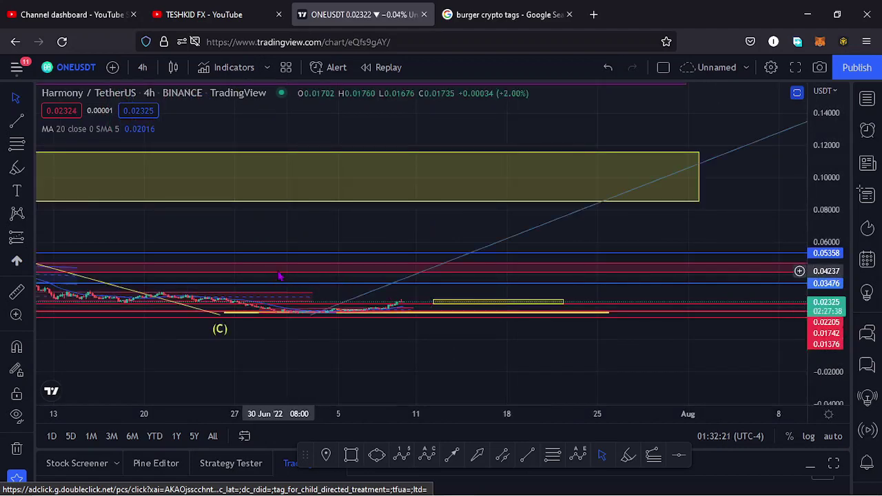
left_click_drag(825, 277, 816, 303)
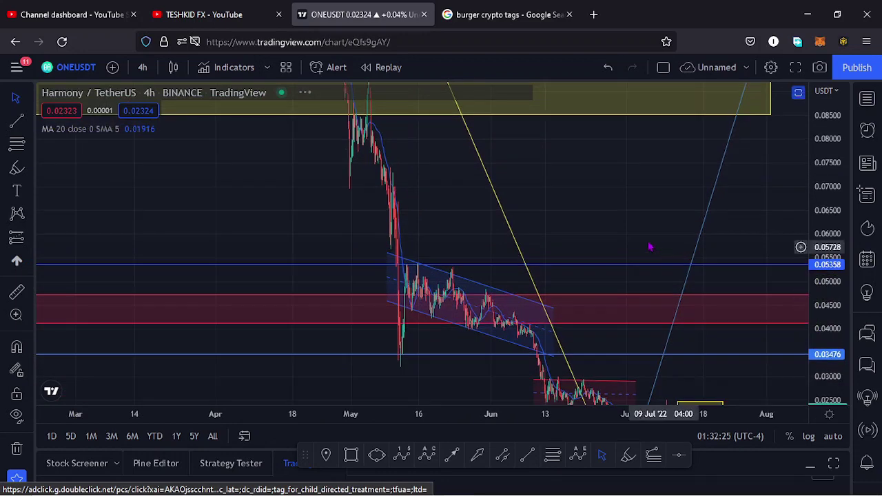
left_click_drag(566, 220, 443, 164)
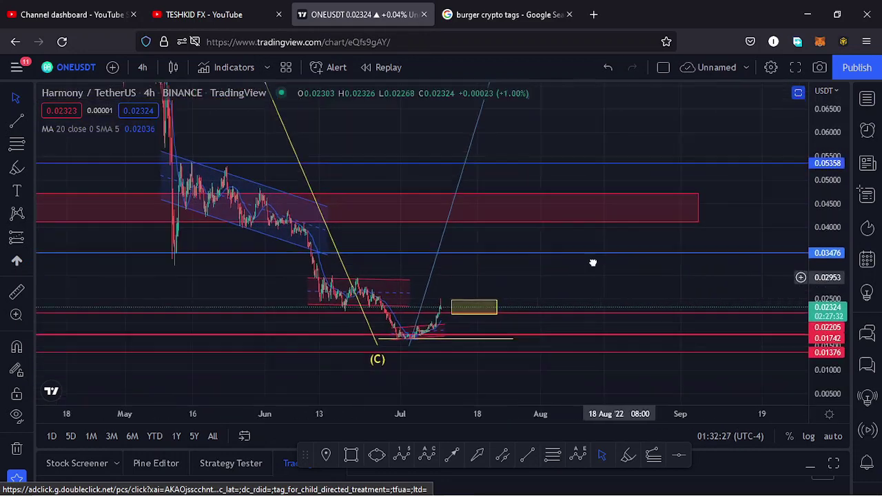
left_click_drag(818, 314, 817, 272)
left_click_drag(637, 250, 714, 250)
scroll(296, 276, "up", 5)
left_click_drag(490, 234, 608, 235)
scroll(323, 260, "up", 3)
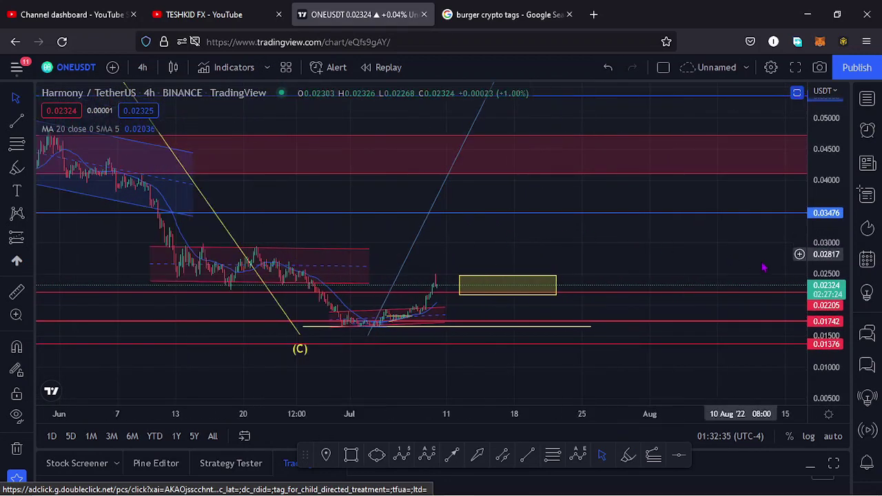
left_click_drag(832, 333, 828, 248)
left_click_drag(606, 221, 676, 117)
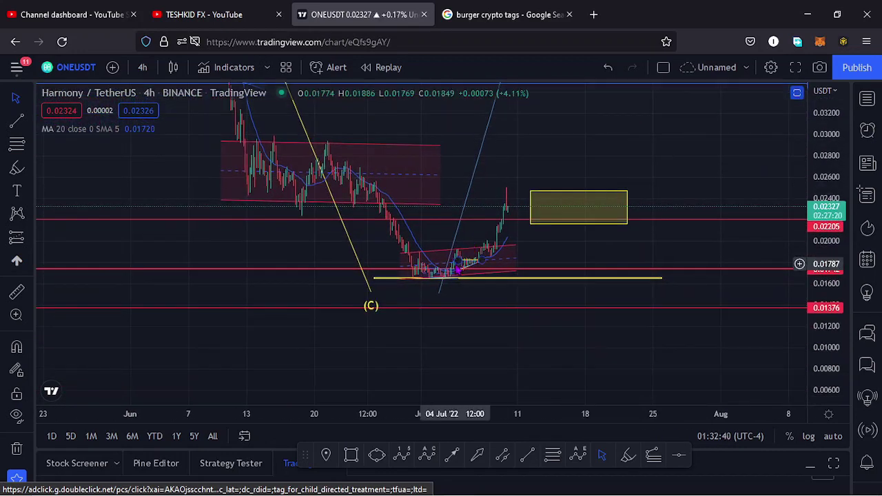
scroll(448, 268, "up", 2)
left_click_drag(473, 252, 588, 267)
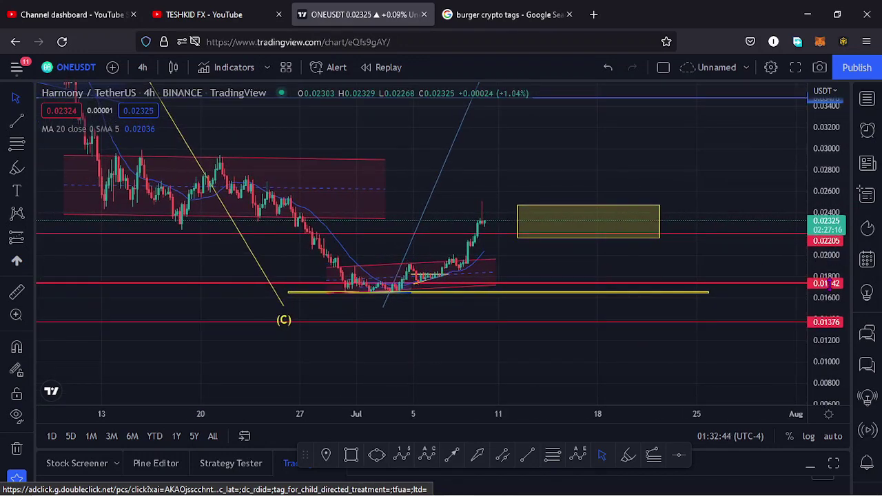
left_click_drag(829, 283, 829, 124)
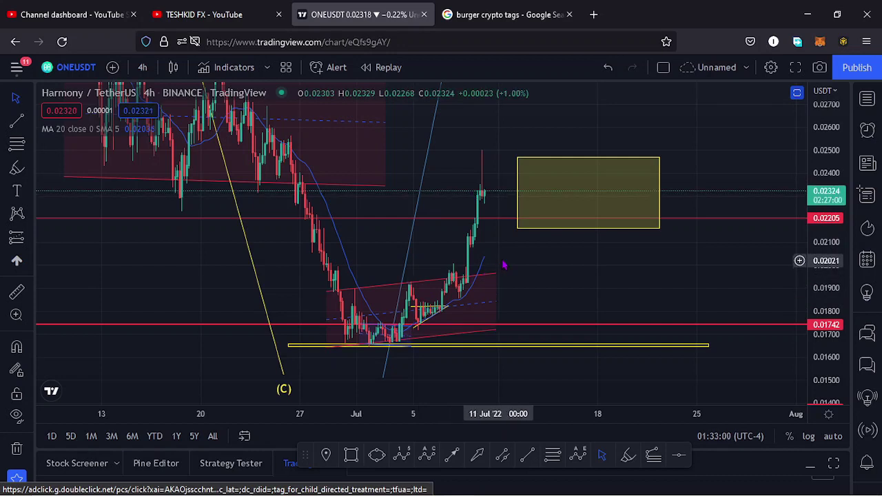
left_click_drag(825, 183, 827, 201)
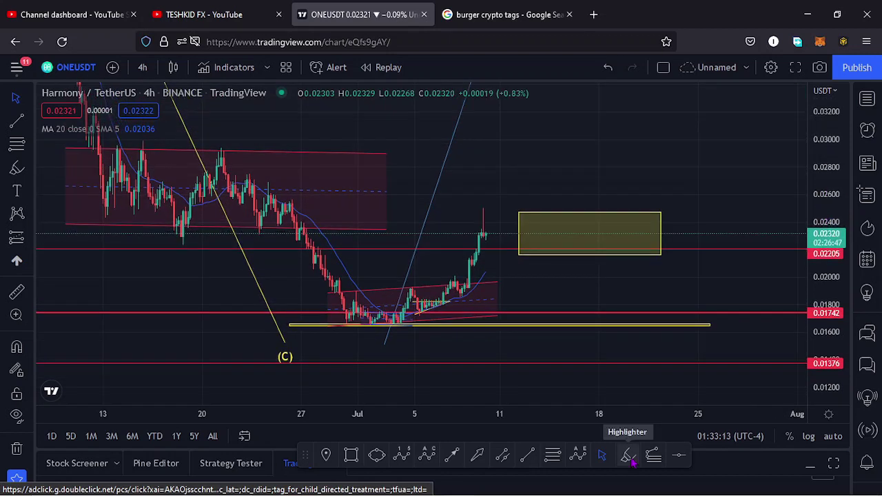
- Trace the candles with the Highlighter from the late-June decline near 0.0260, through the bottom near 0.0165, up to about 0.0205
left_click(628, 458)
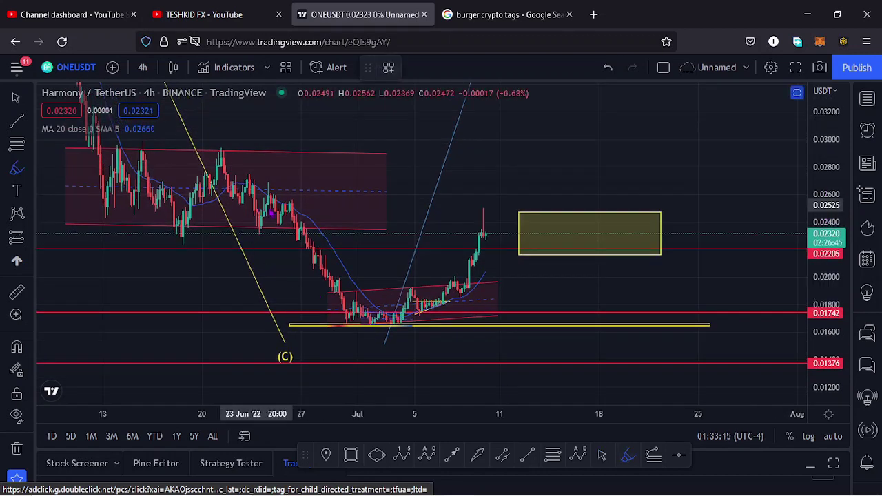
left_click_drag(280, 198, 348, 324)
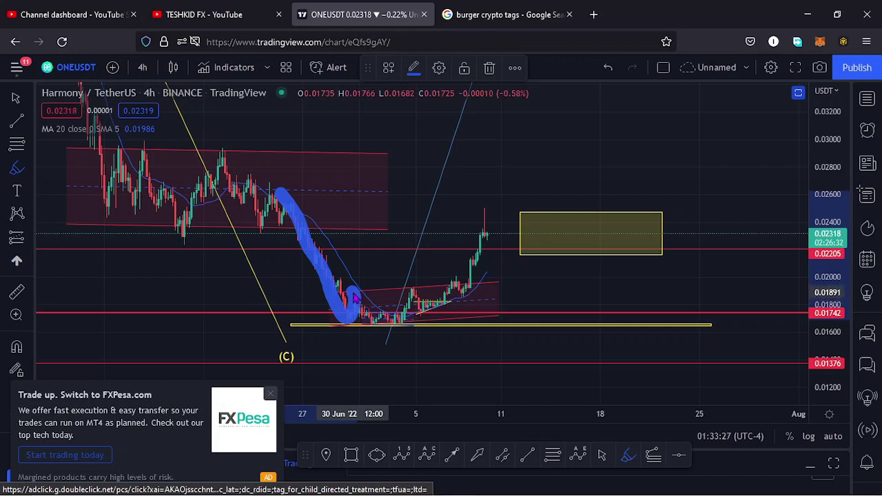
mouse_move(359, 297)
left_mouse_down()
mouse_move(370, 319)
mouse_move(389, 315)
left_mouse_up()
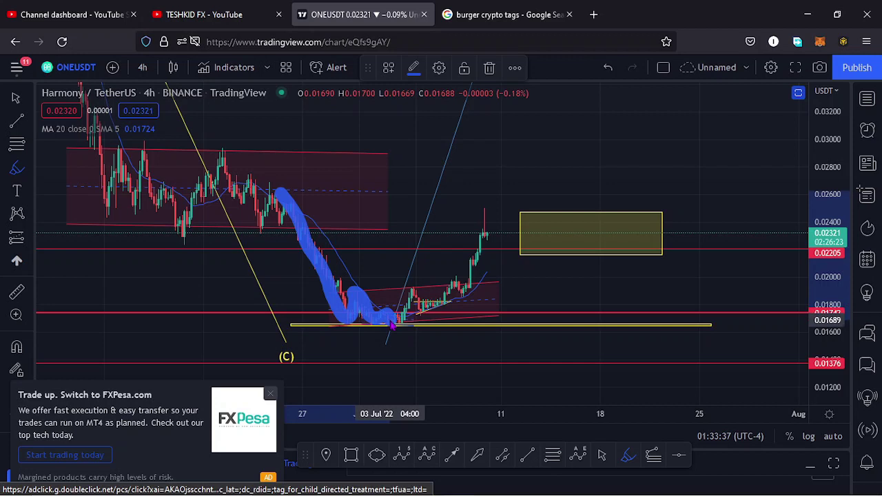
mouse_move(389, 324)
left_mouse_down()
mouse_move(416, 303)
mouse_move(418, 290)
mouse_move(442, 311)
mouse_move(459, 282)
mouse_move(474, 279)
left_mouse_up()
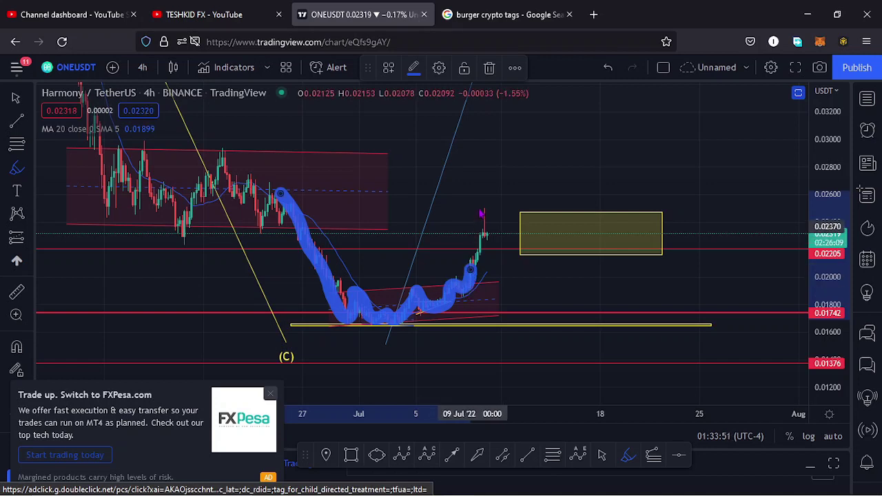
scroll(244, 288, "up", 1)
scroll(243, 288, "up", 2)
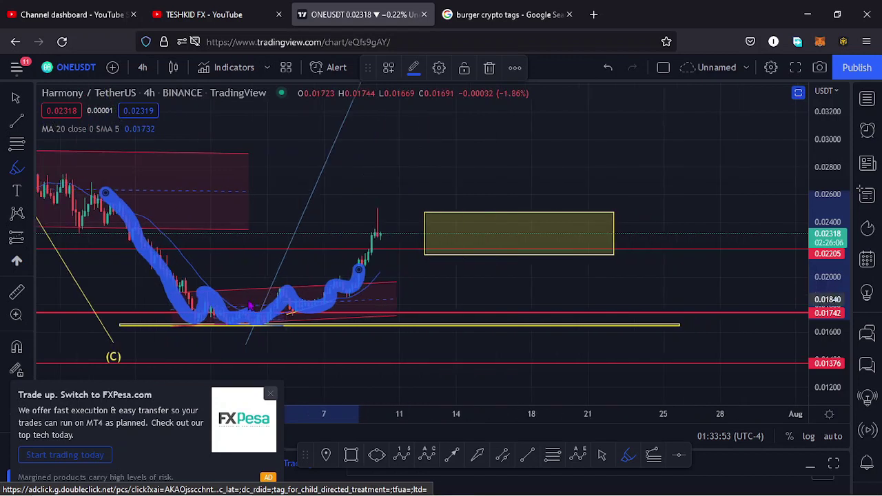
left_click_drag(454, 282, 536, 288)
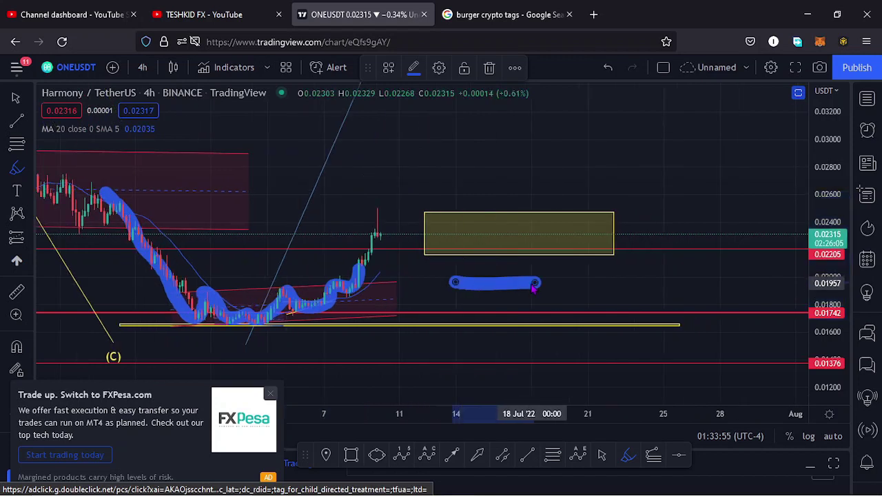
left_click(602, 456)
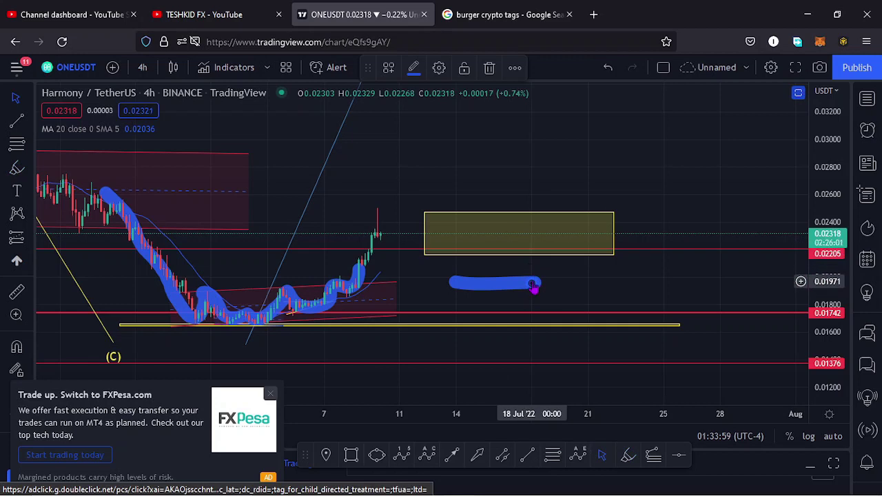
key("Delete")
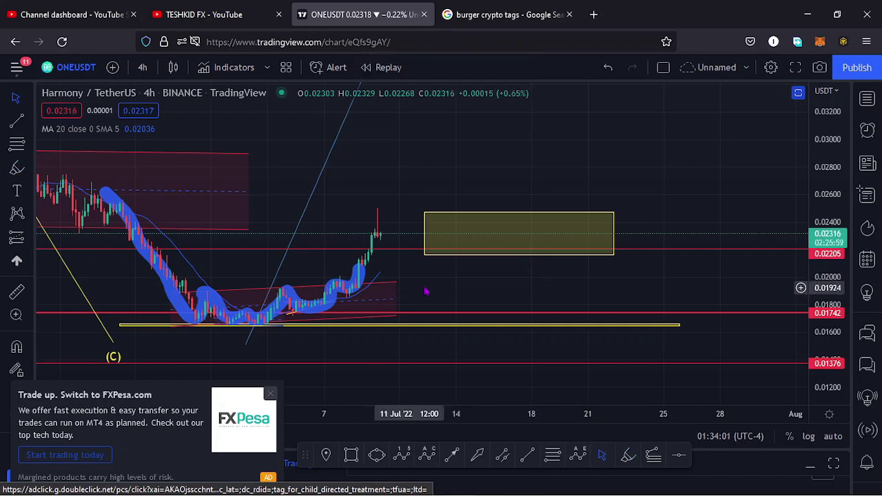
- Bring the highlighted rounded bottom closer to the chart's centre and close the FXPesa advertisement covering the chart
left_click_drag(443, 285, 489, 285)
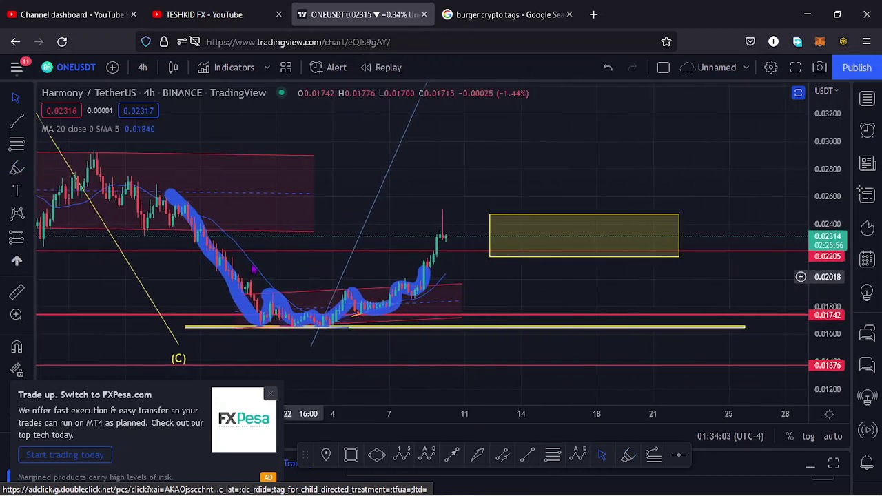
left_click(310, 346)
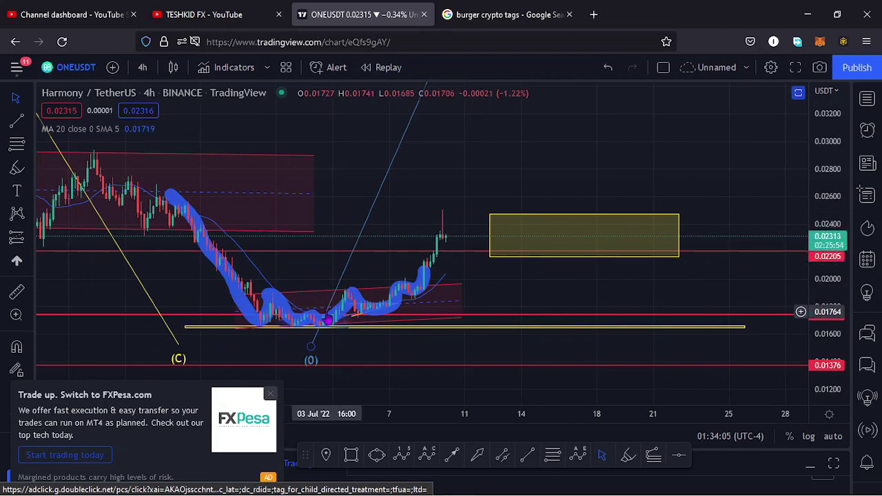
left_click(329, 319)
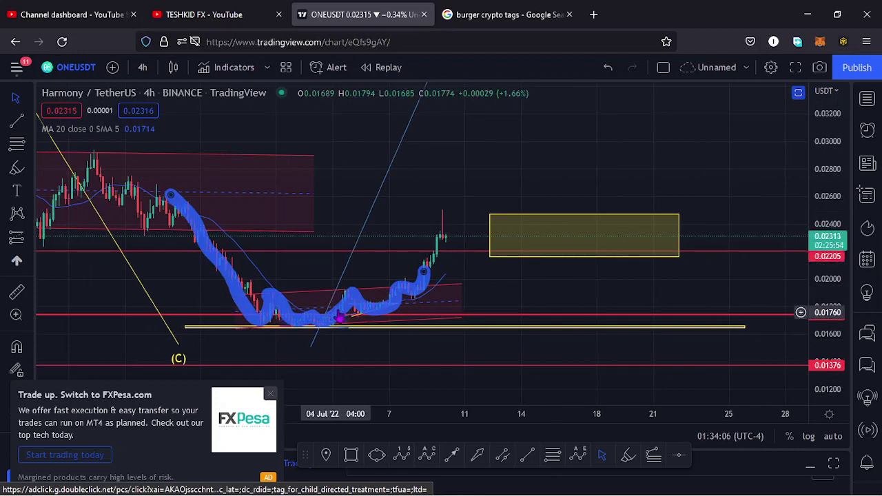
left_click(303, 358)
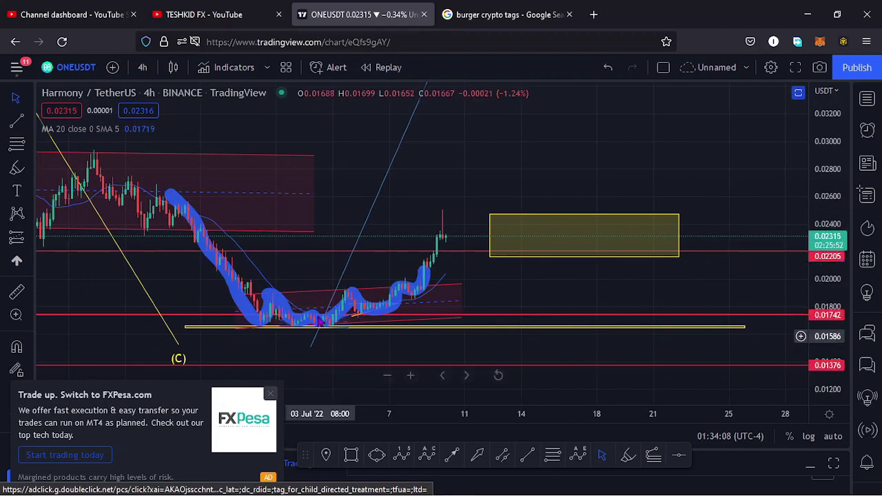
left_click(271, 395)
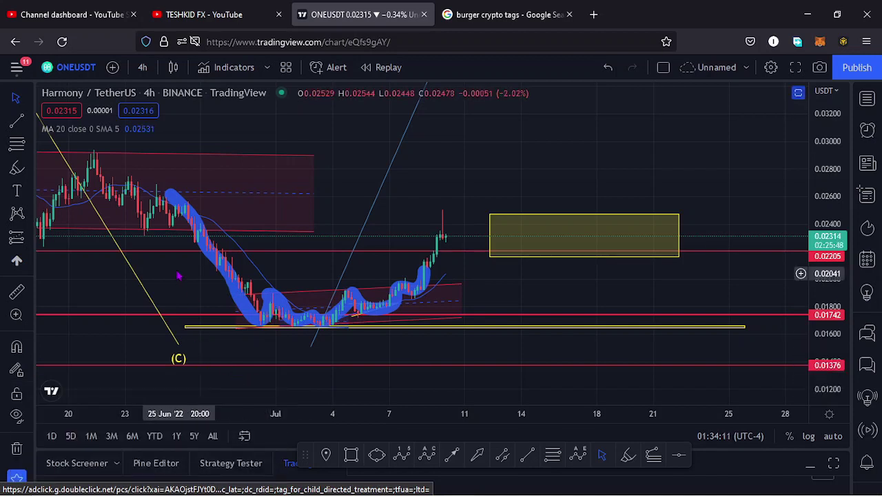
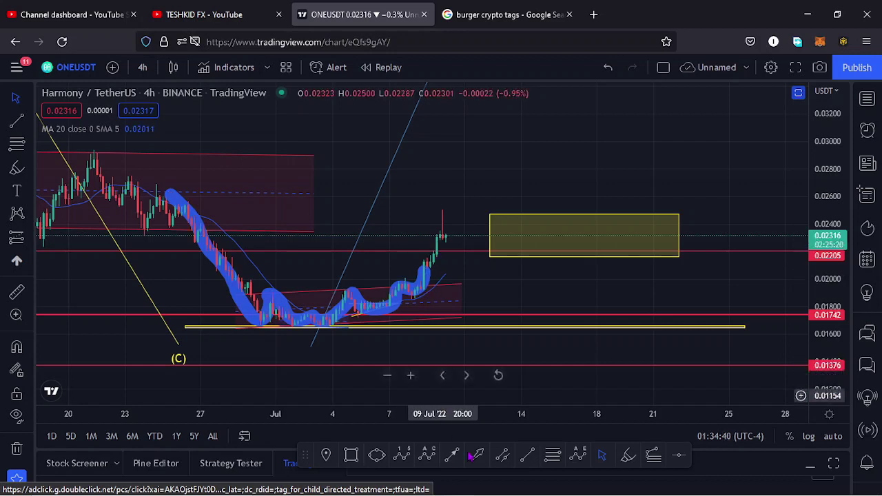
- Draw a near-vertical yellow trend line along the early 9 July breakout from about 0.0195 up to the 0.02205 level
left_click(529, 455)
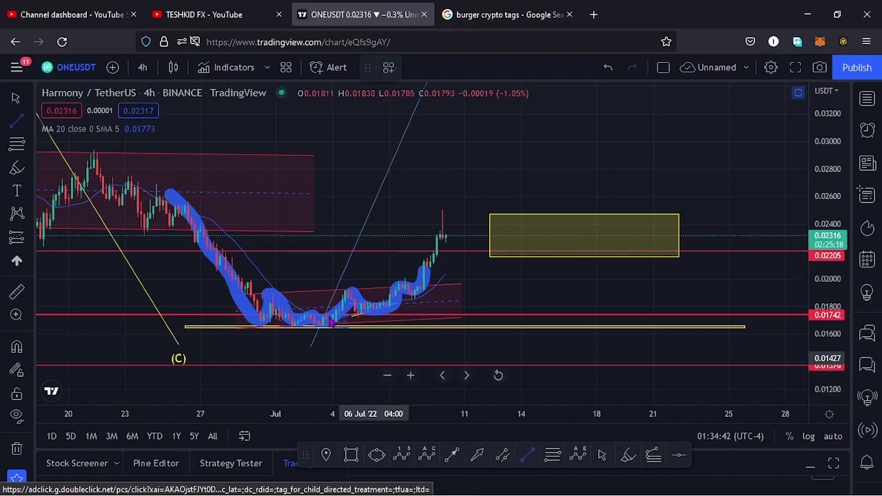
left_click(274, 319)
mouse_move(275, 306)
left_mouse_down()
mouse_move(354, 301)
mouse_move(395, 263)
mouse_move(418, 268)
mouse_move(421, 251)
left_mouse_up()
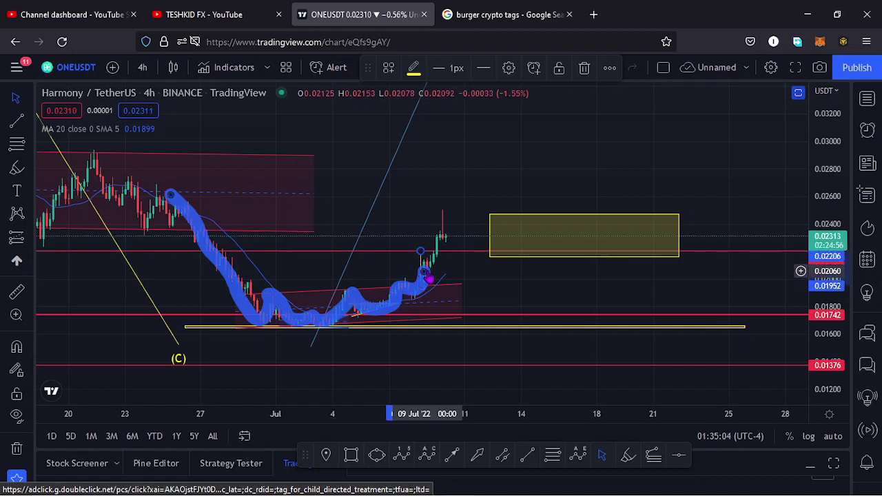
- Delete the blue highlighter stroke and extend the yellow zone's start back to about 8 July, over the latest candles
left_click(425, 273)
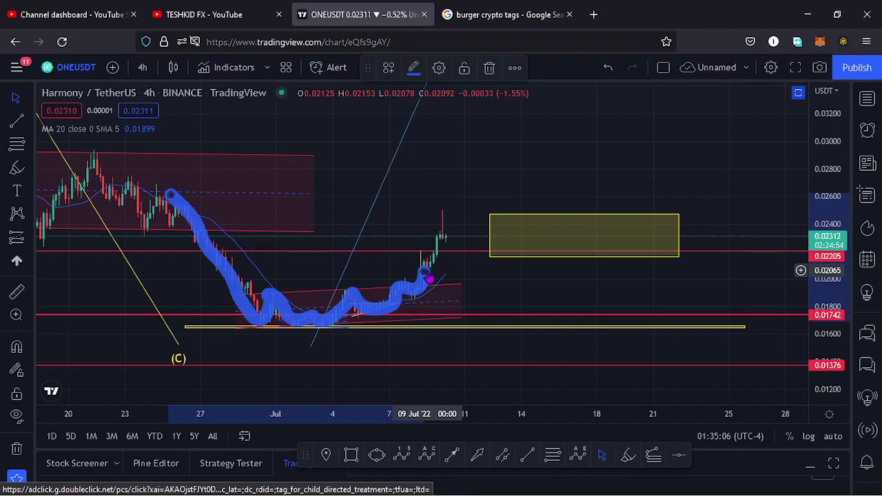
key("Delete")
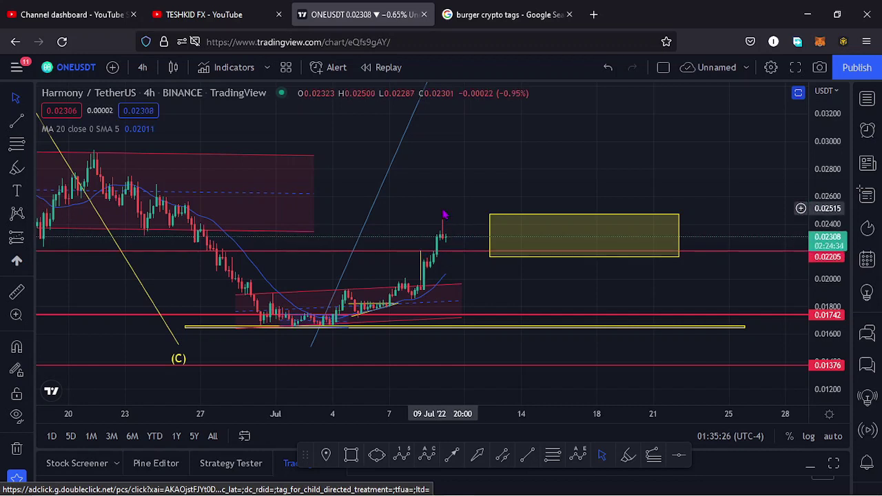
left_click_drag(489, 235, 416, 244)
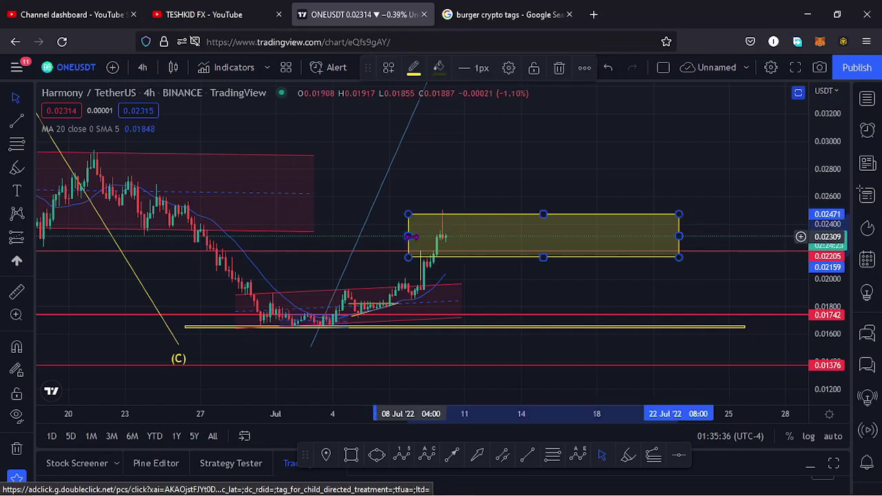
- Draw a Fibonacci retracement from the 15 June high at about 0.02994 down to the low at about 0.01661
scroll(413, 220, "down", 2)
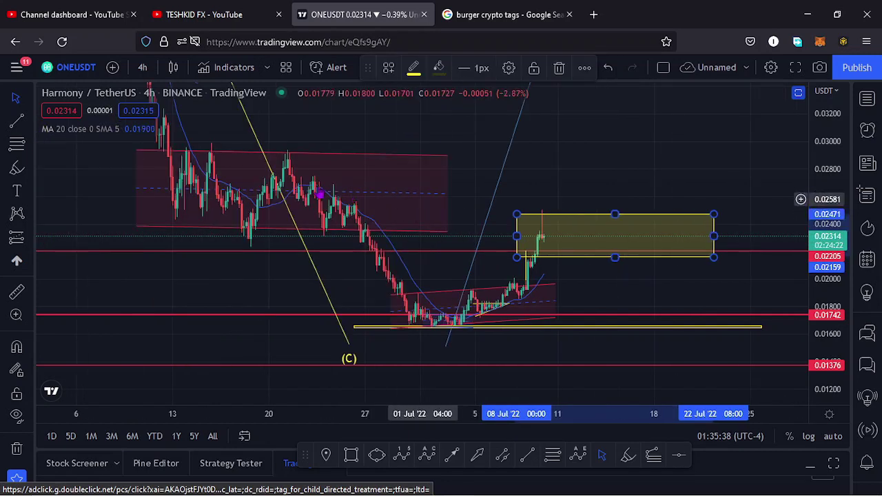
left_click(552, 455)
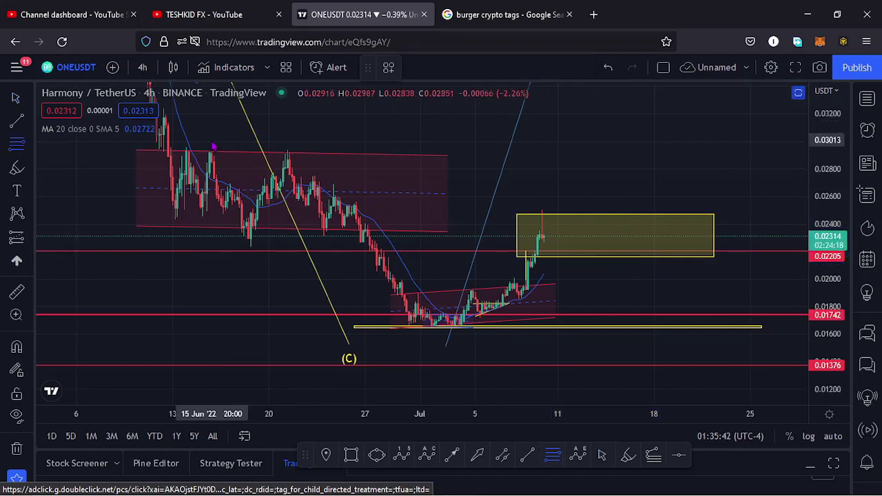
left_click(212, 143)
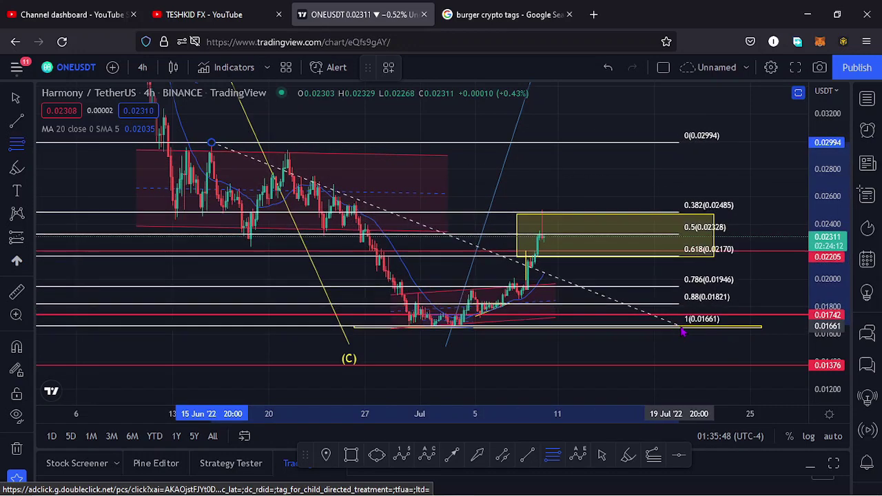
left_click(682, 331)
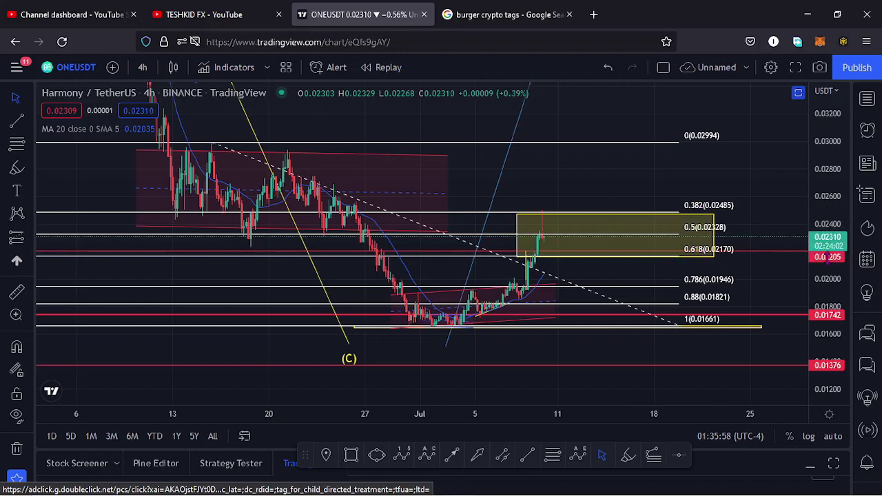
- Draw a short arrow from about 0.0232 down to 0.0220, and a second arrow from about 0.0222 up past the 0.382 level
left_click_drag(820, 256, 634, 283)
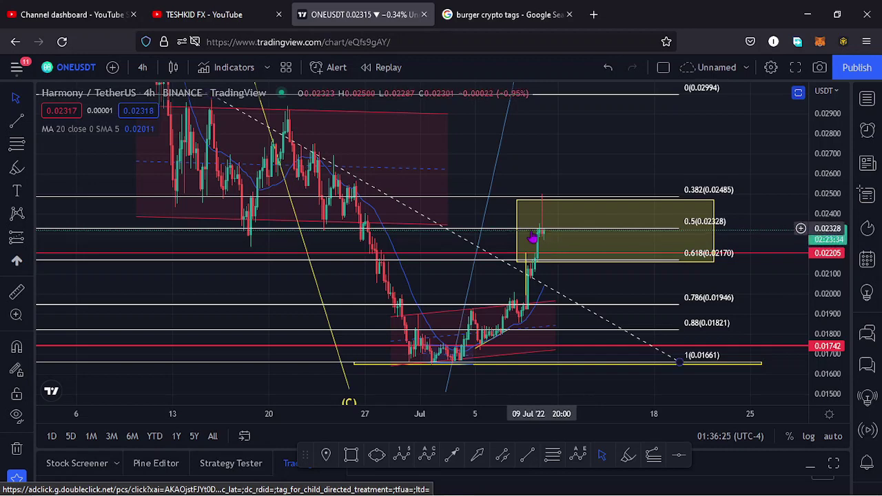
scroll(436, 253, "up", 2)
scroll(435, 253, "up", 2)
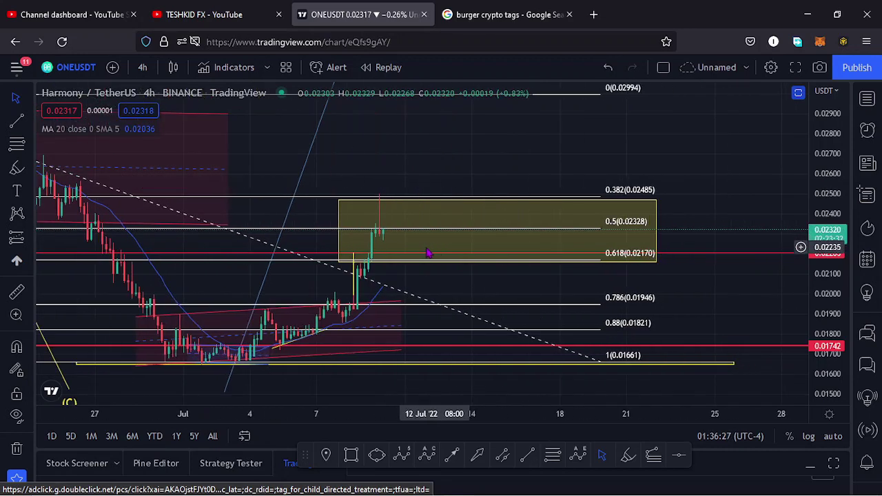
left_click_drag(462, 151, 538, 146)
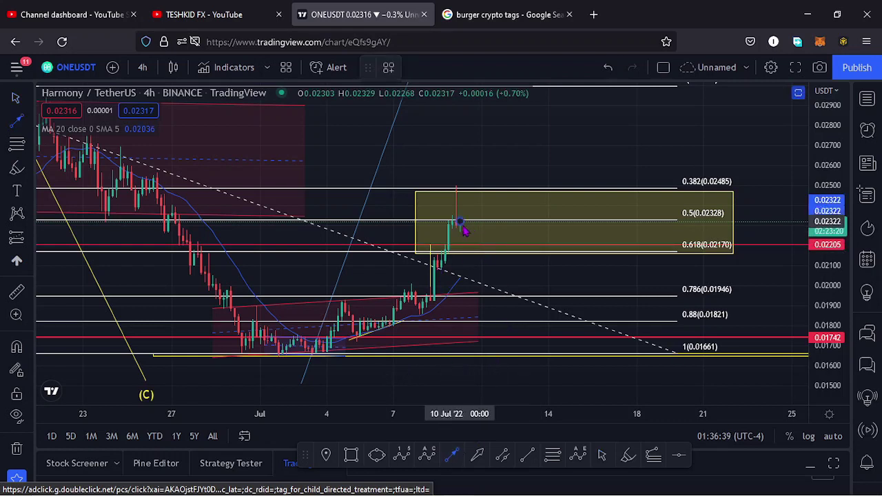
left_click(474, 245)
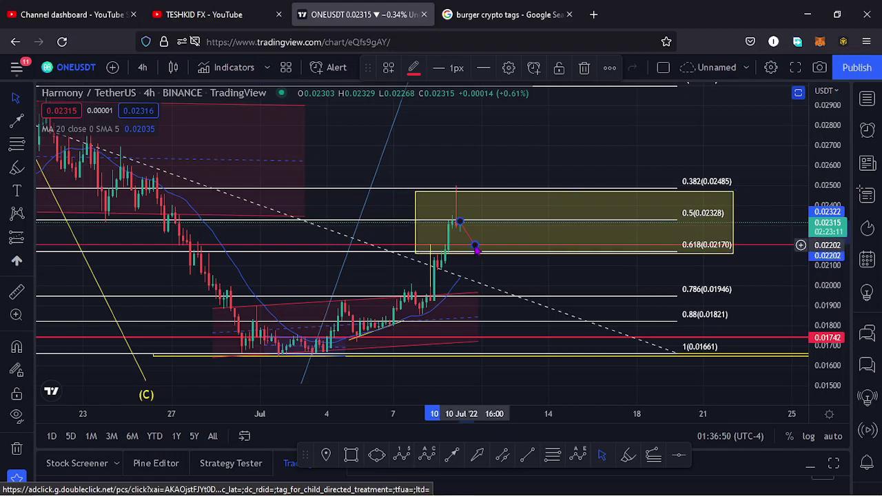
left_click(451, 454)
left_click(474, 242)
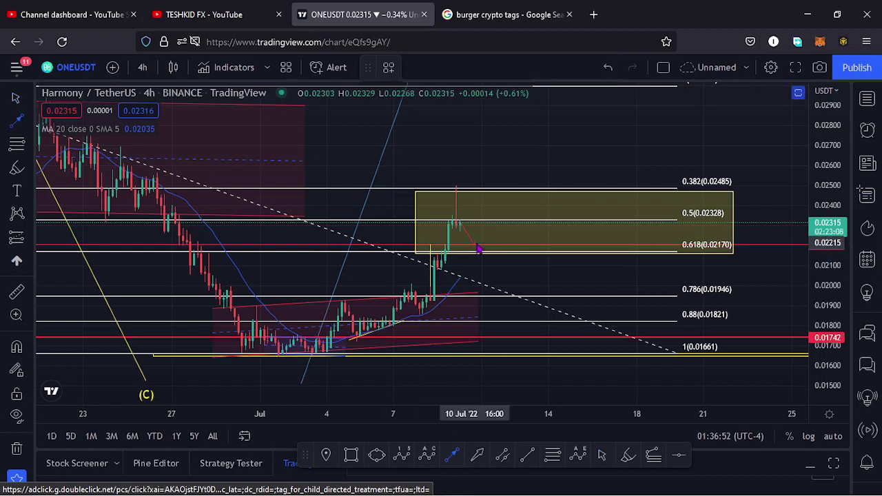
left_click(529, 179)
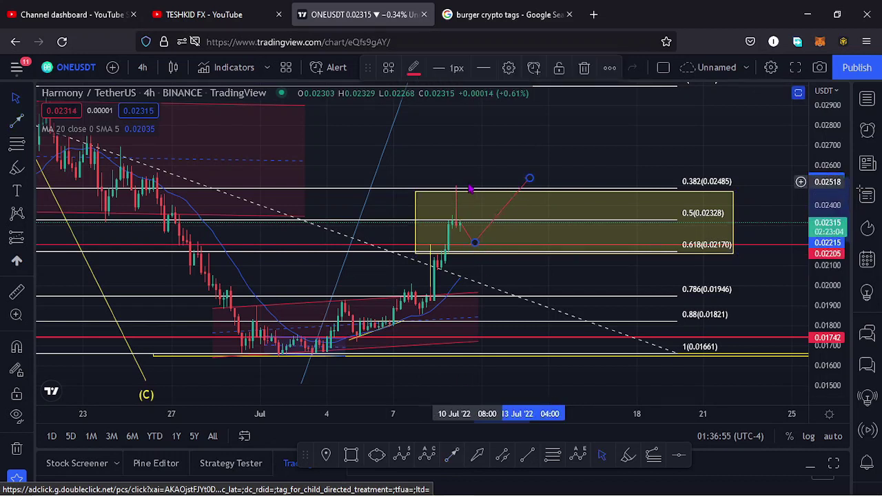
- Stretch the rising arrow's tip above the 0 Fibonacci level at 0.02994 and raise its start to just below the 0.5 level
left_click_drag(489, 150, 500, 185)
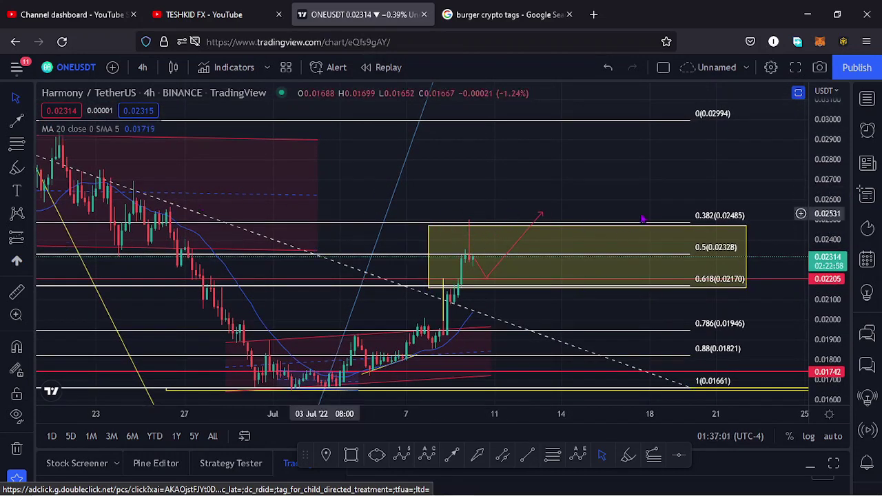
left_click_drag(543, 214, 602, 110)
left_click_drag(622, 171, 623, 147)
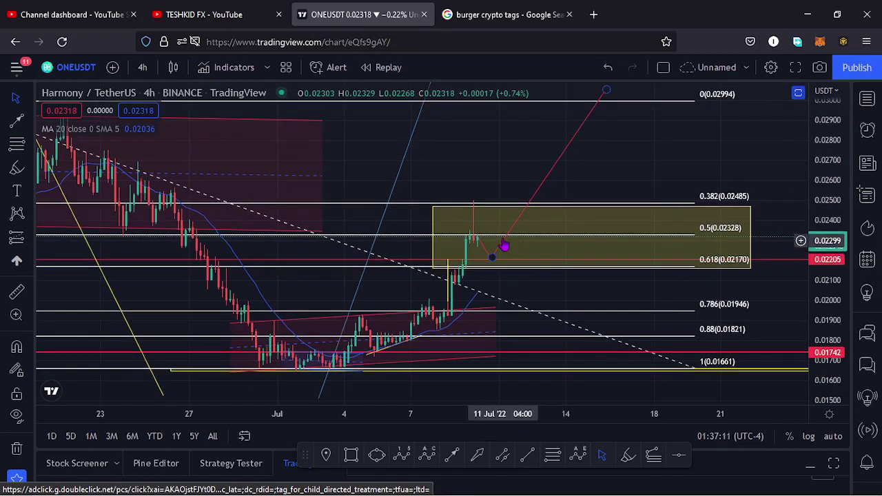
left_click(494, 255)
left_click_drag(495, 255, 491, 239)
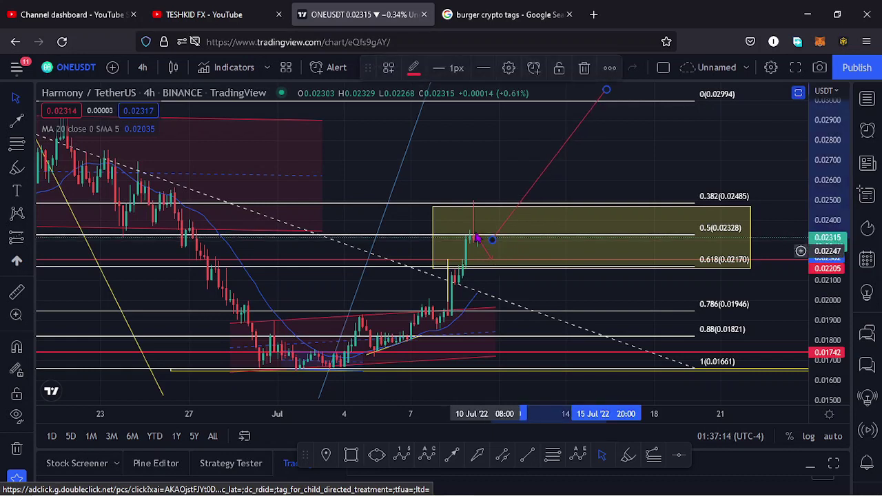
- Stretch the short falling arrow's tip down to about 0.0197, near the 0.786 Fibonacci level
left_click(501, 272)
left_click_drag(502, 271, 529, 310)
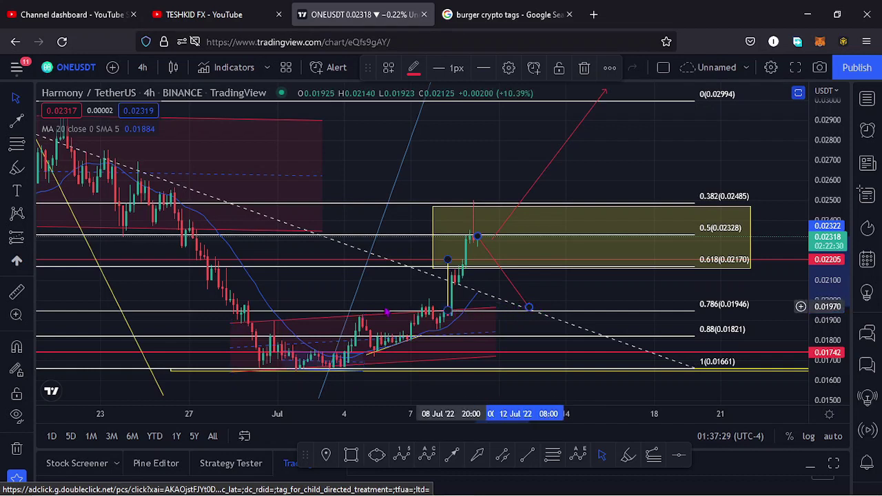
left_click(444, 318)
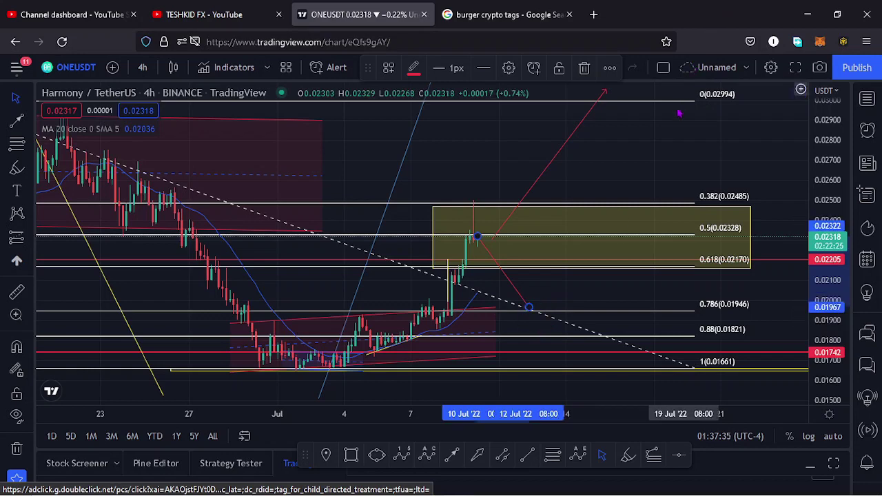
- Raise the short arrow's tip to about 0.0223 and lower its start to about 0.0228, inside the yellow zone
left_click_drag(627, 174, 626, 211)
left_click_drag(536, 358, 524, 304)
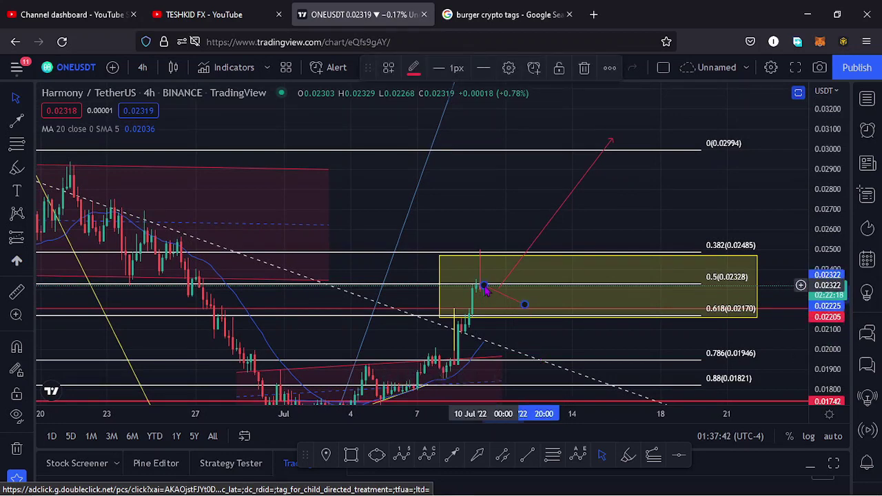
left_click(487, 295)
left_click(522, 306)
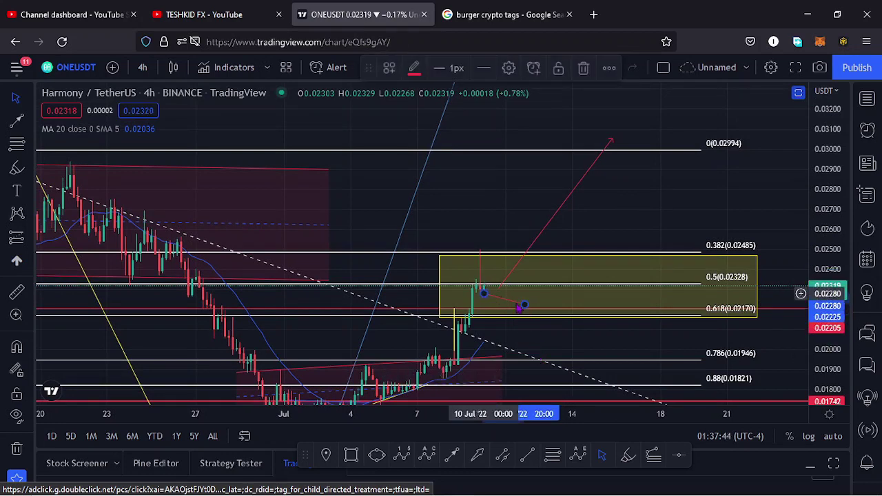
- Swing the short arrow's tip up to about 0.0252, above the 0.382 level, and back down to about 0.0220
left_click_drag(525, 307, 544, 253)
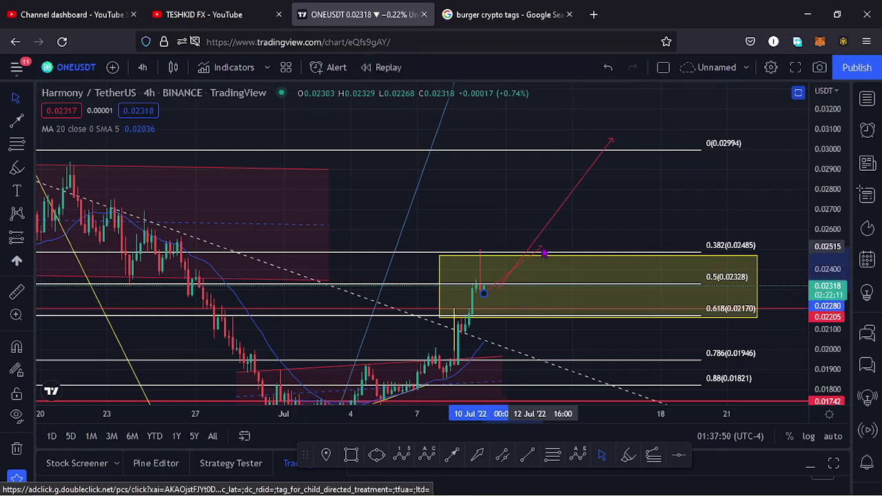
left_click_drag(545, 253, 542, 245)
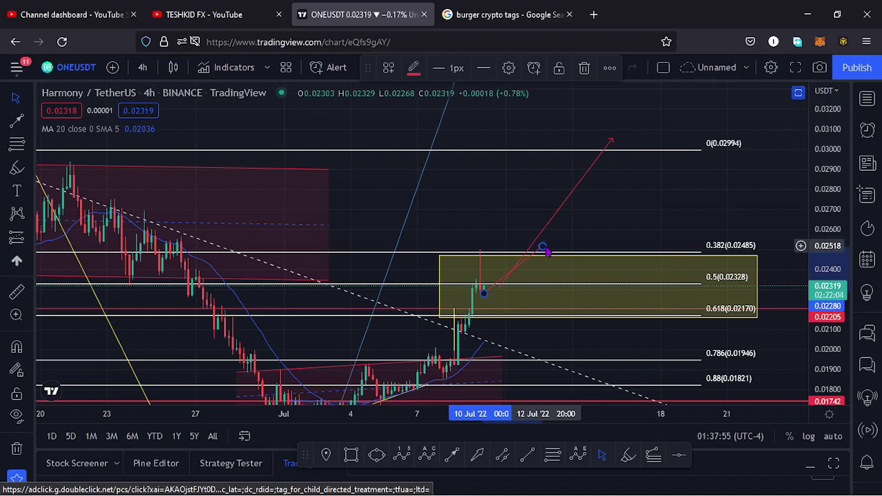
mouse_move(543, 247)
left_mouse_down()
mouse_move(536, 318)
mouse_move(517, 309)
left_mouse_up()
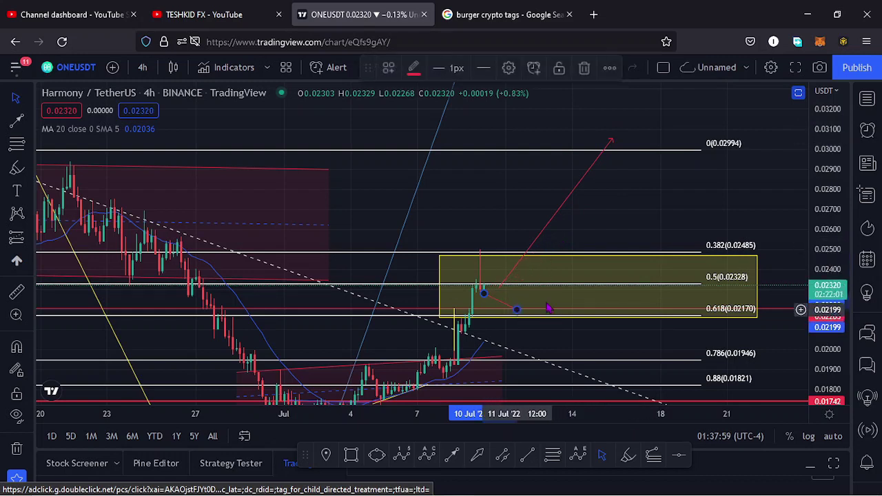
- Reposition the short arrow to start at about 0.0231 and point down to about 0.0212, just below the yellow zone
left_click(493, 294)
left_click(491, 294)
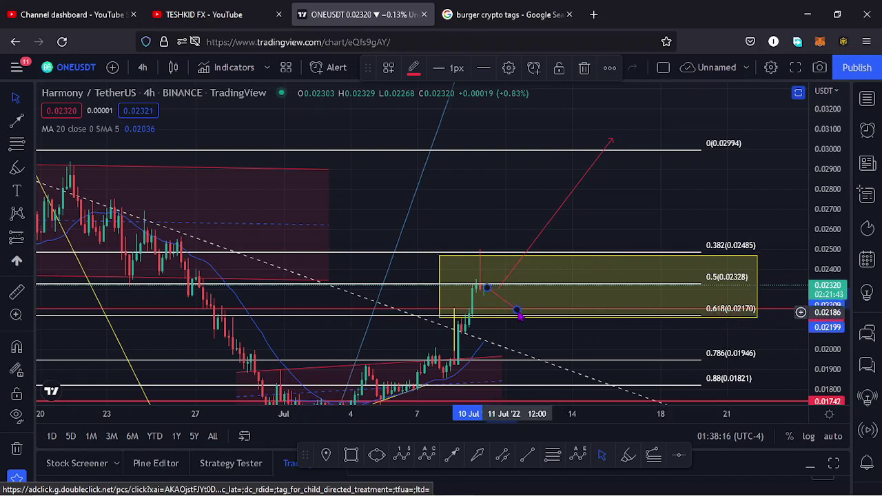
left_click_drag(519, 314, 536, 330)
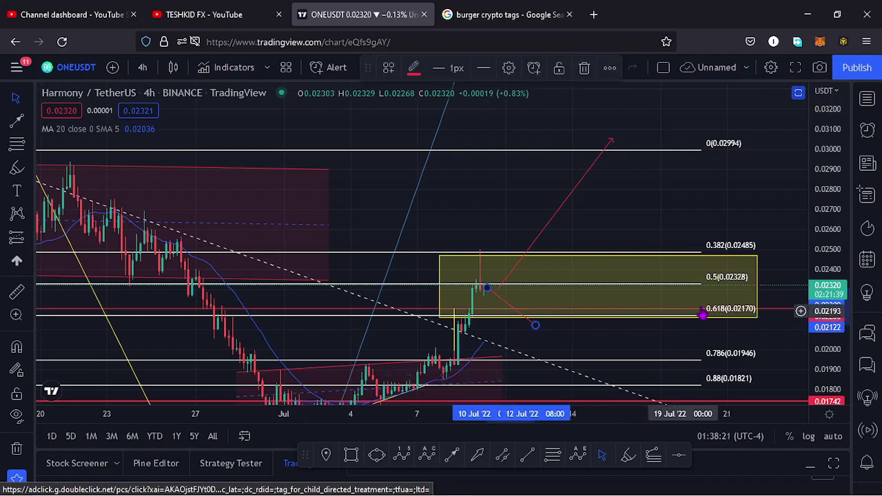
- Delete the Fibonacci retracement anchored at the 15 June high
left_click_drag(643, 338, 641, 315)
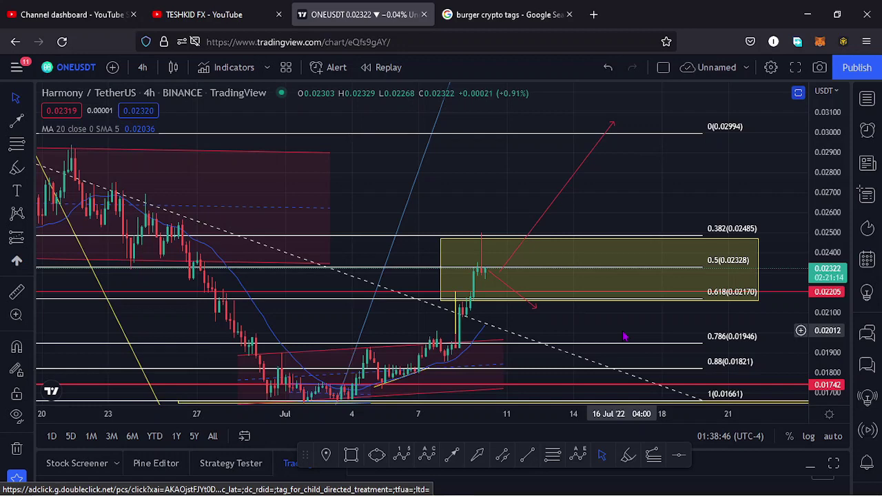
scroll(427, 216, "down", 3)
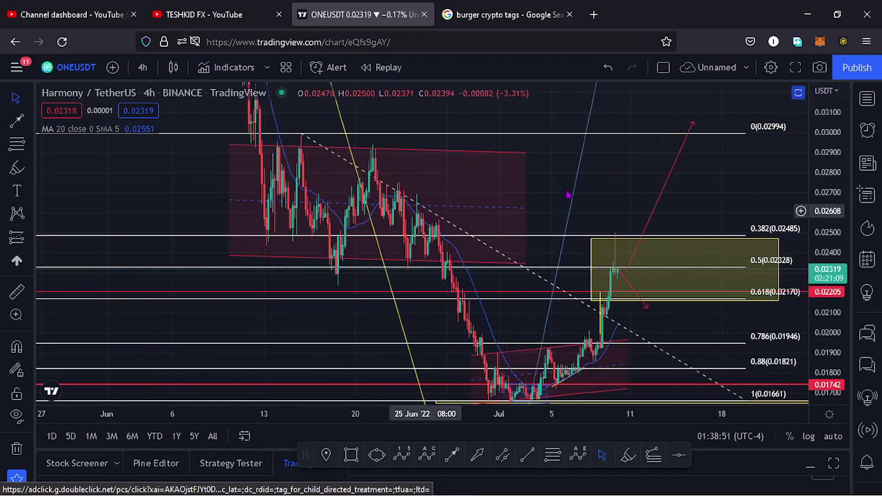
left_click(301, 134)
key("Delete")
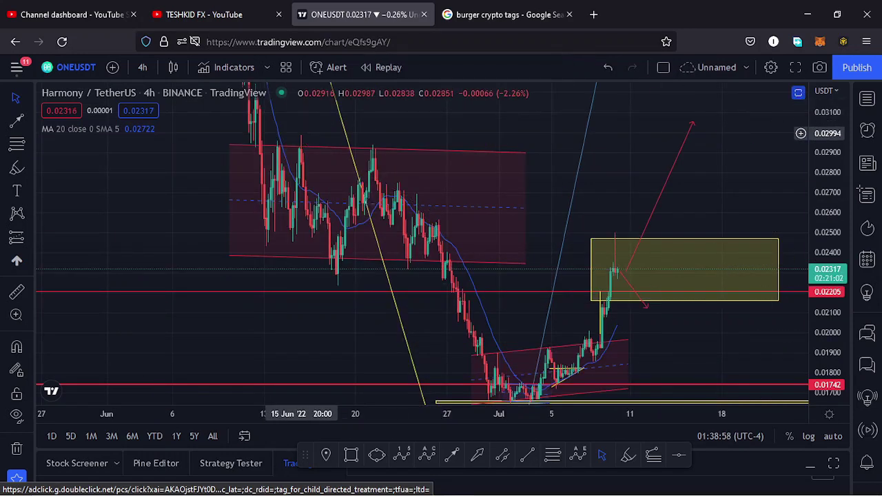
- Draw an Elliott impulse wave from the 3 July low at about 0.0168 through about 0.0293, 0.0264, 0.0356 and 0.0319 to about 0.039
left_click_drag(595, 191, 591, 190)
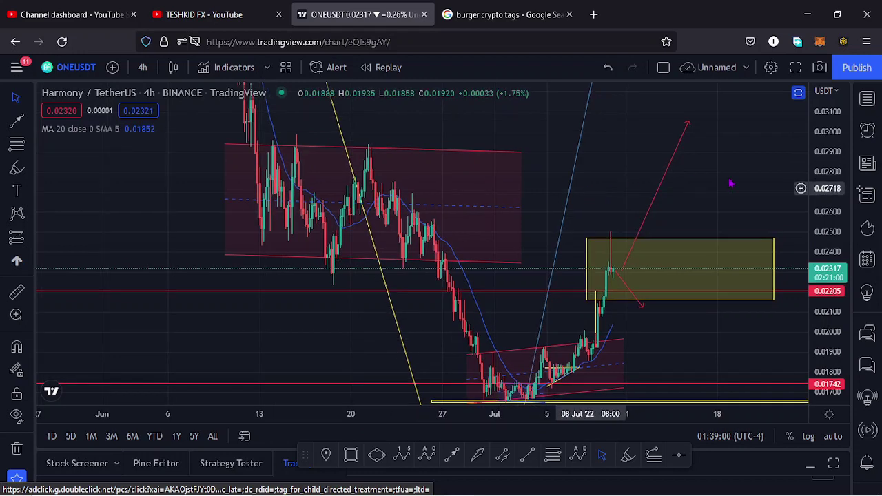
left_click_drag(835, 172, 835, 190)
left_click_drag(724, 200, 597, 243)
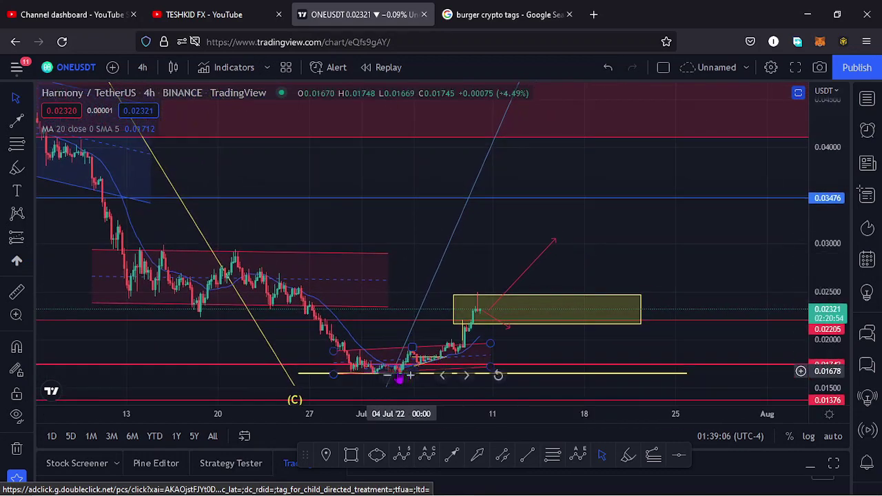
left_click_drag(485, 253, 485, 239)
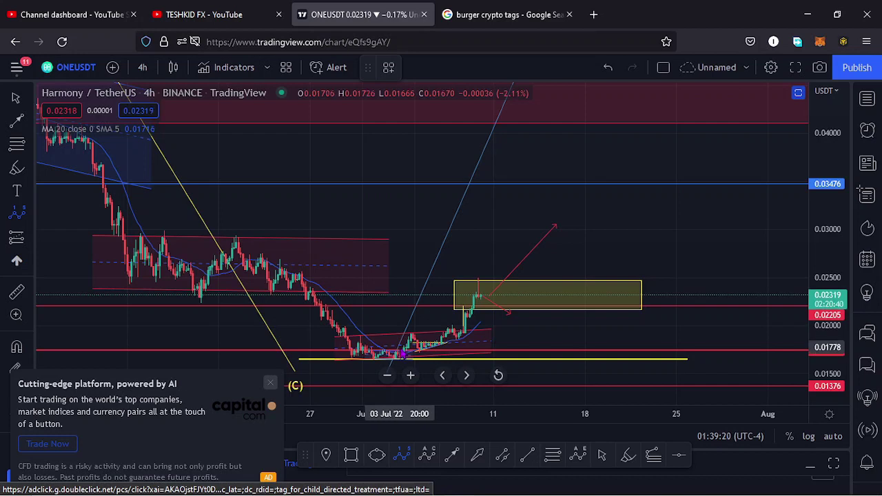
left_click(400, 356)
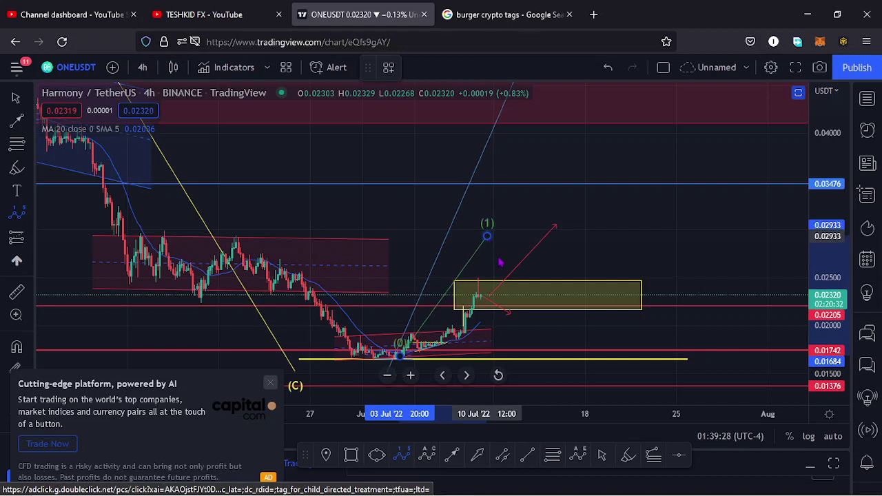
left_click(497, 264)
left_click(578, 176)
left_click(615, 211)
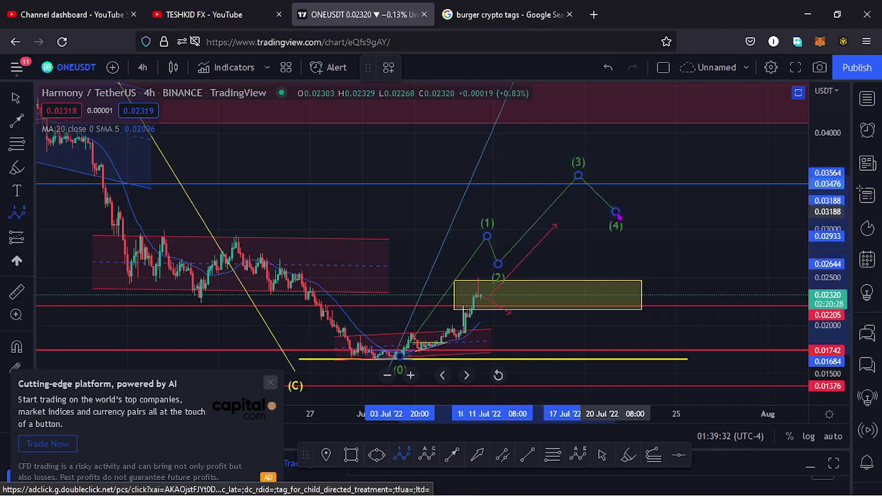
left_click(674, 139)
- Examine the projected impulse wave against the 0.03476 level, the red resistance zone above it and the earlier price decline
left_click_drag(696, 218, 676, 306)
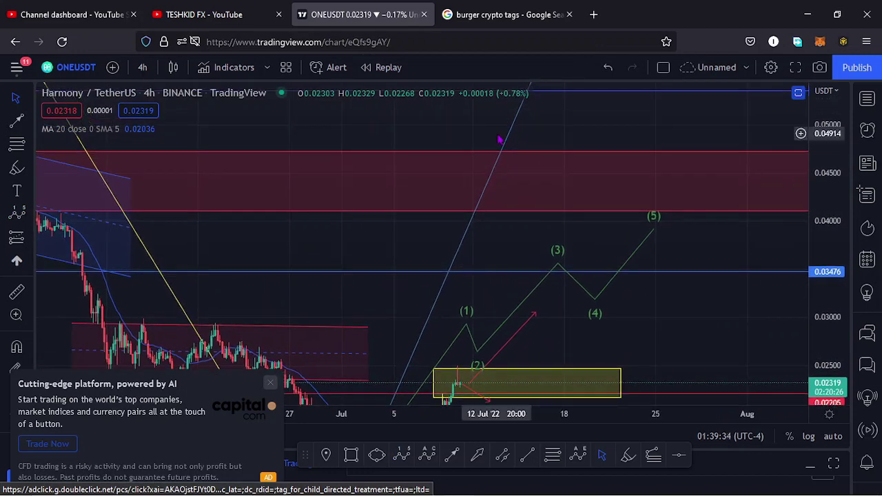
left_click_drag(831, 167, 832, 180)
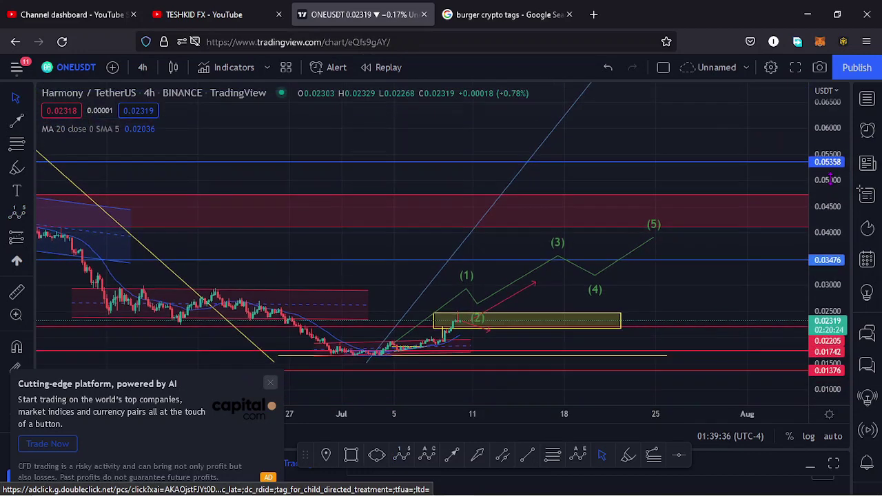
scroll(830, 179, "down", 4)
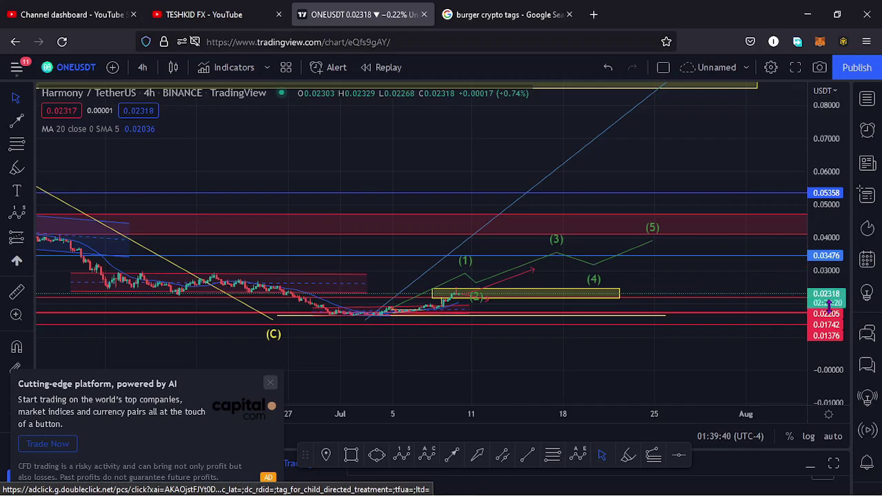
scroll(828, 306, "up", 7)
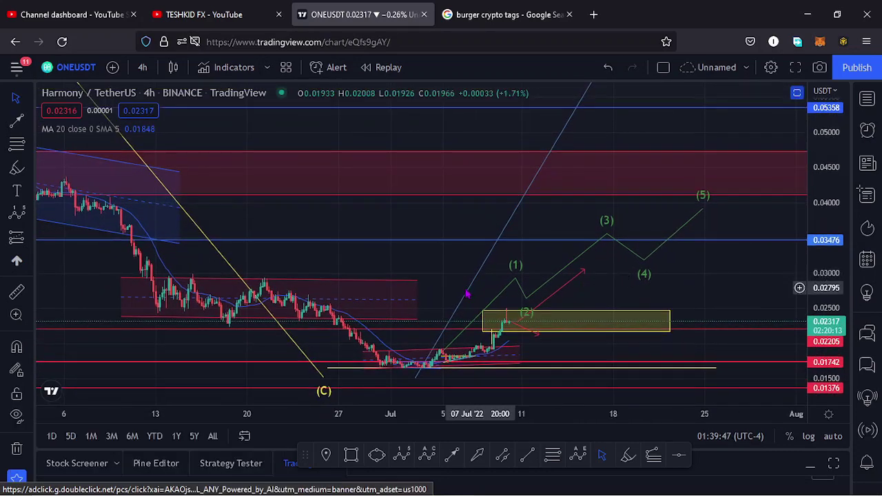
scroll(453, 293, "down", 3)
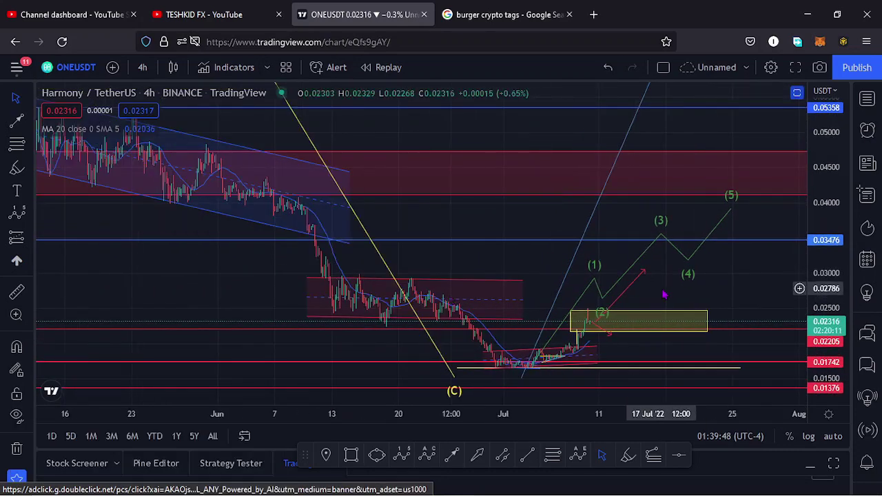
left_click_drag(663, 279, 652, 260)
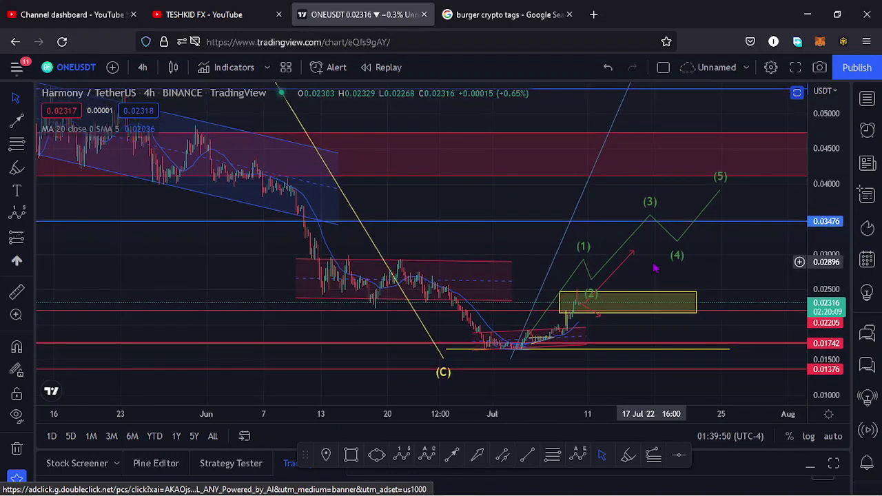
left_click_drag(504, 250, 437, 227)
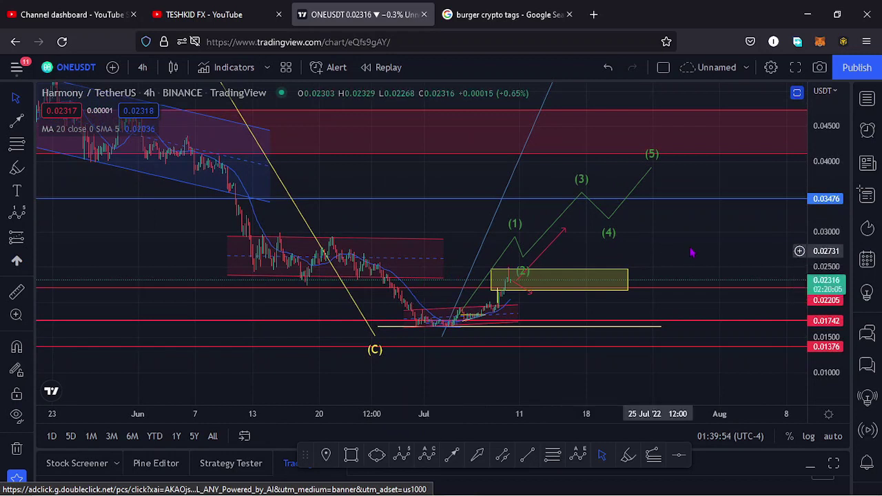
left_click_drag(666, 246, 638, 232)
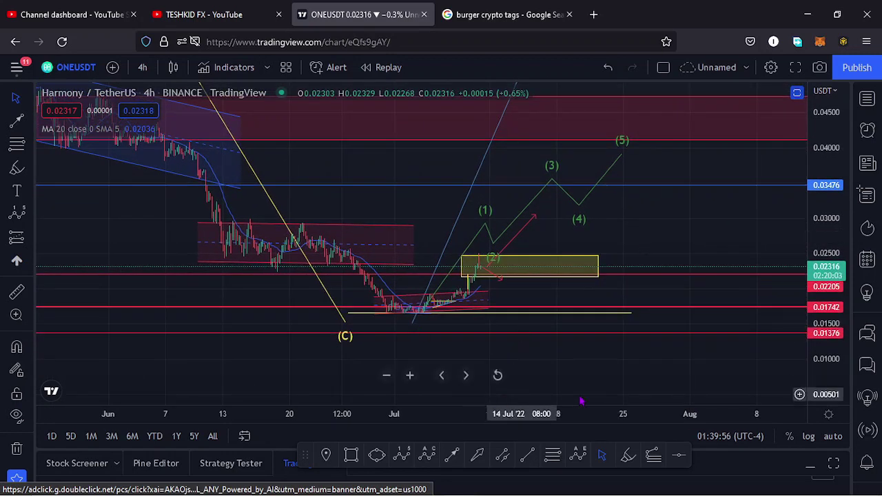
- Place a trend-based Fibonacci extension from the 18 June low at about 0.0227 to the 21 June high at about 0.0298, projected from about 0.0163
left_click(653, 454)
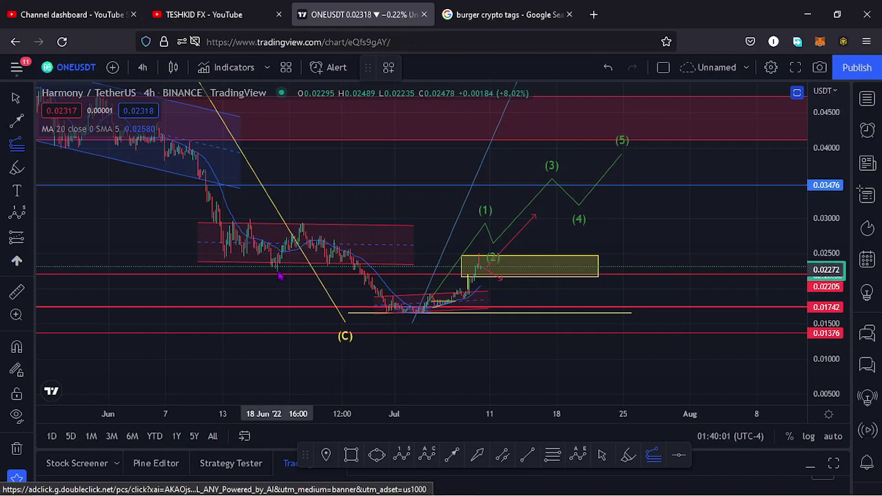
left_click(279, 273)
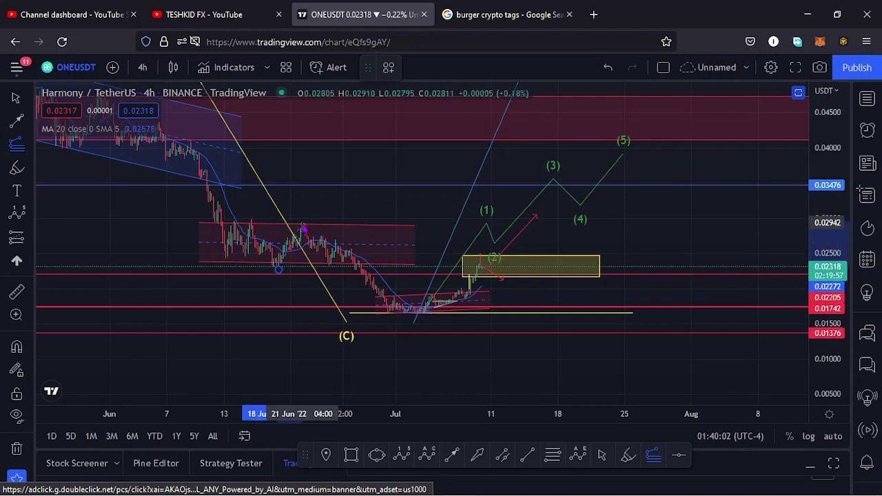
left_click(304, 225)
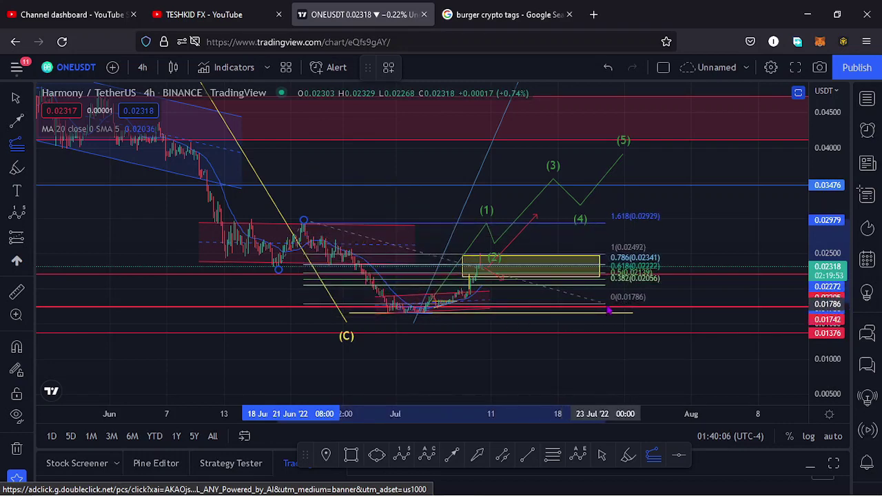
left_click(606, 316)
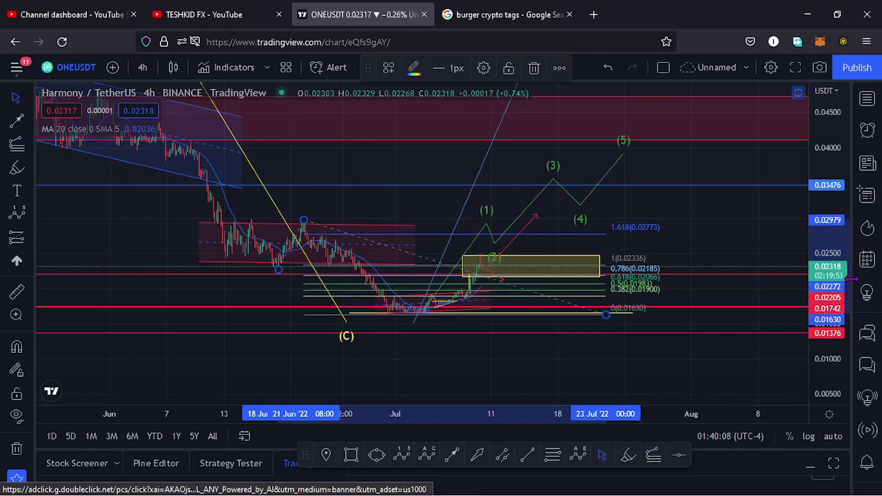
- Lower impulse wave point (1) to about 0.0278 at the 1.618 extension level and point (2) to about 0.0249 near the yellow zone's upper edge
left_click_drag(819, 294, 819, 184)
left_click_drag(722, 321, 726, 300)
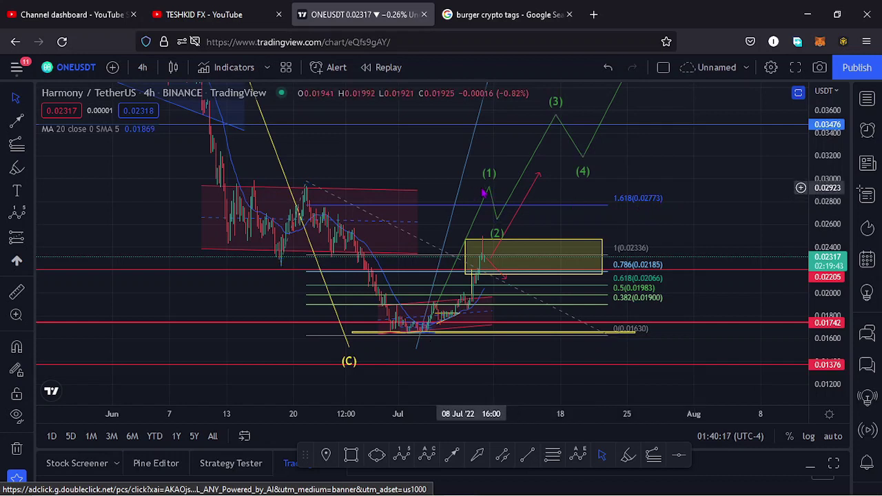
left_click_drag(494, 190, 479, 209)
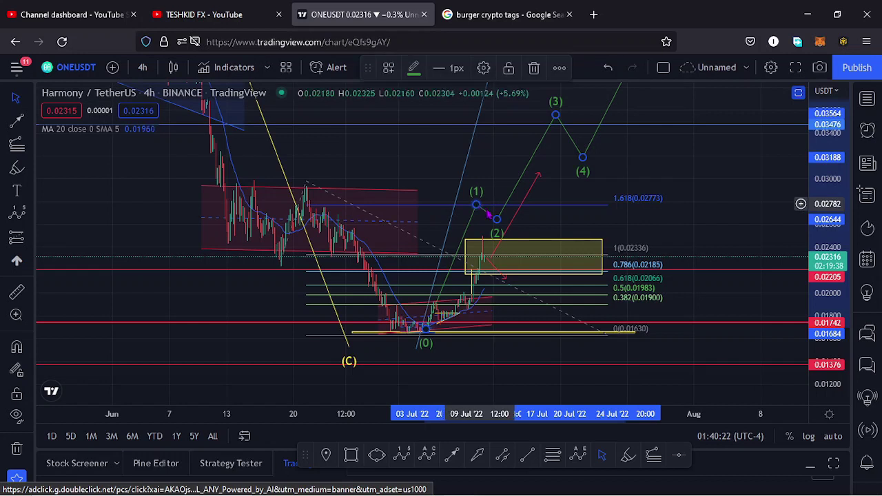
left_click_drag(501, 223, 504, 236)
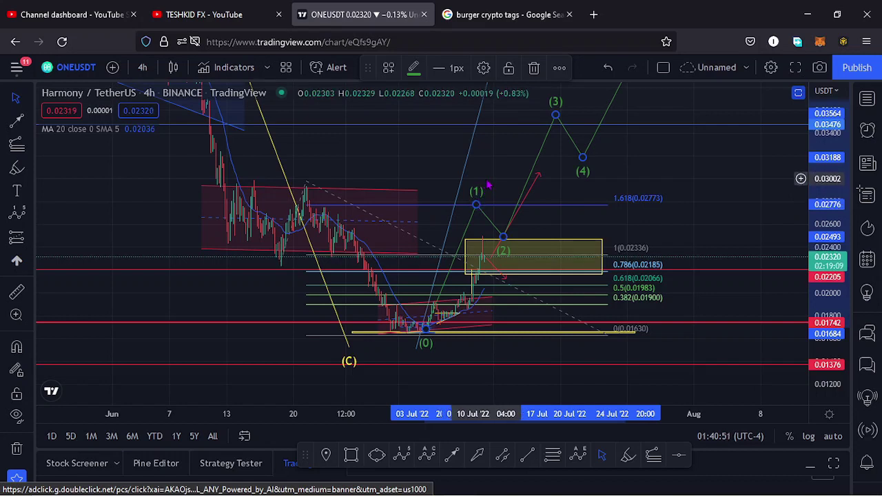
left_click_drag(487, 179, 447, 205)
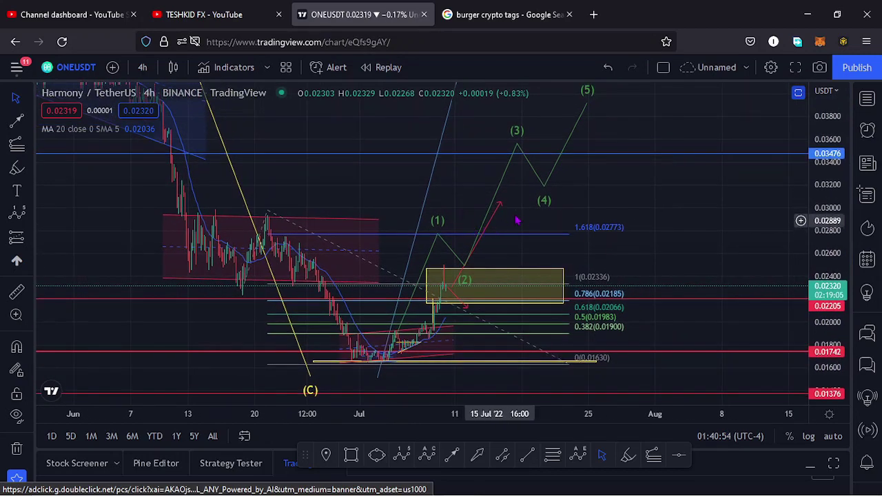
left_click_drag(611, 194, 590, 202)
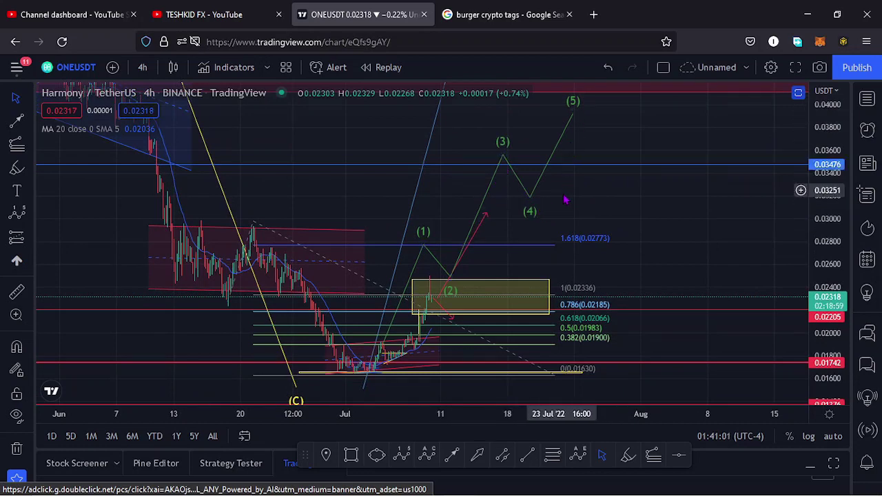
left_click_drag(607, 184, 664, 142)
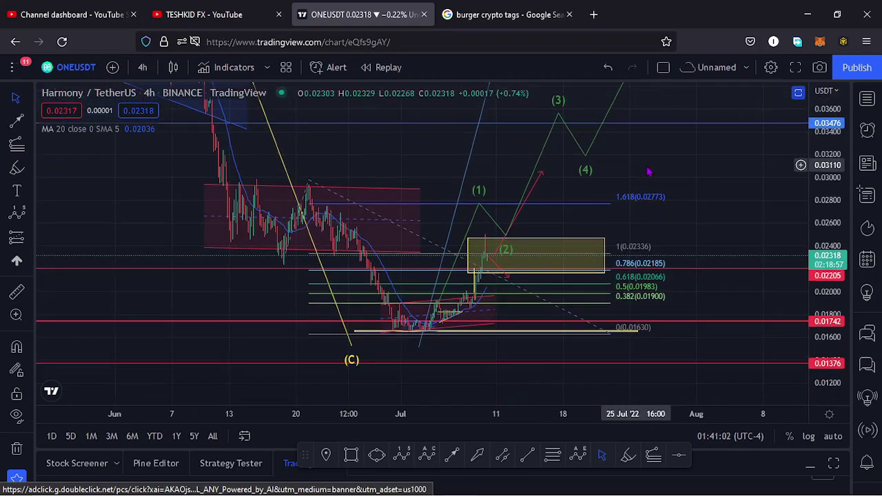
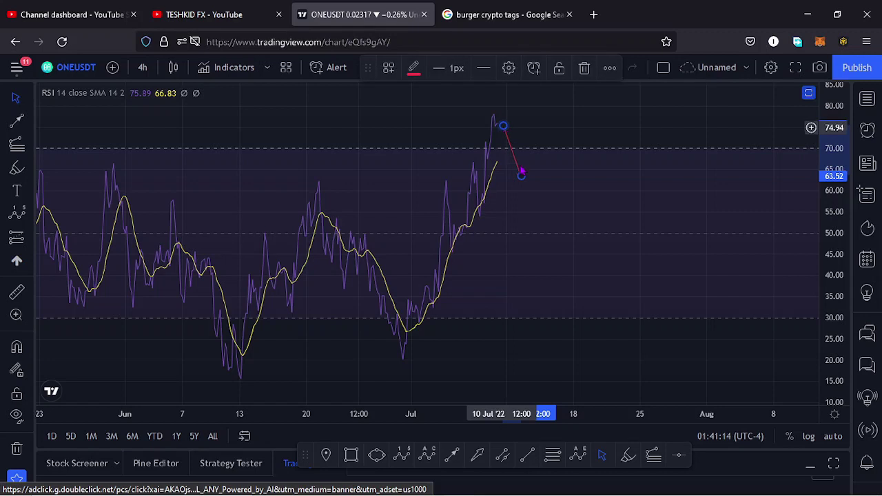
- Adjust the downward RSI arrow to run from about 74.3 to about 65.6, and restore the full chart layout
left_click_drag(521, 176, 529, 168)
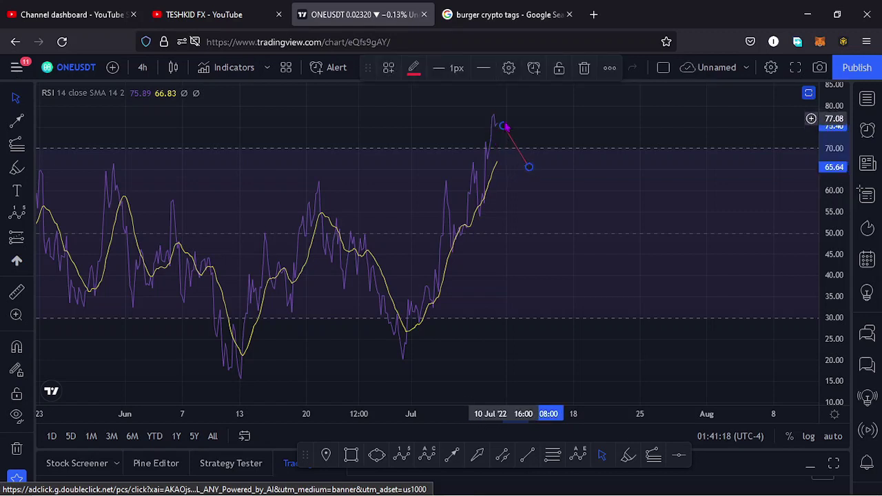
mouse_move(504, 127)
left_mouse_down()
mouse_move(502, 135)
mouse_move(498, 130)
left_mouse_up()
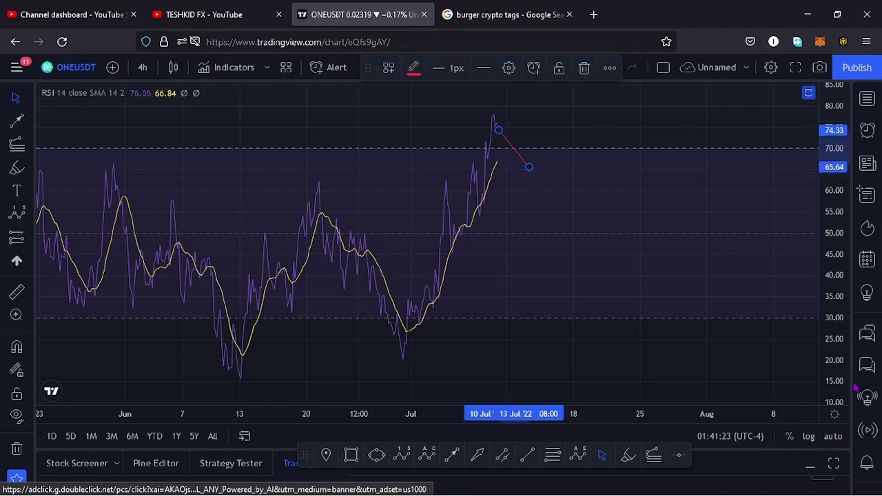
left_click(808, 93)
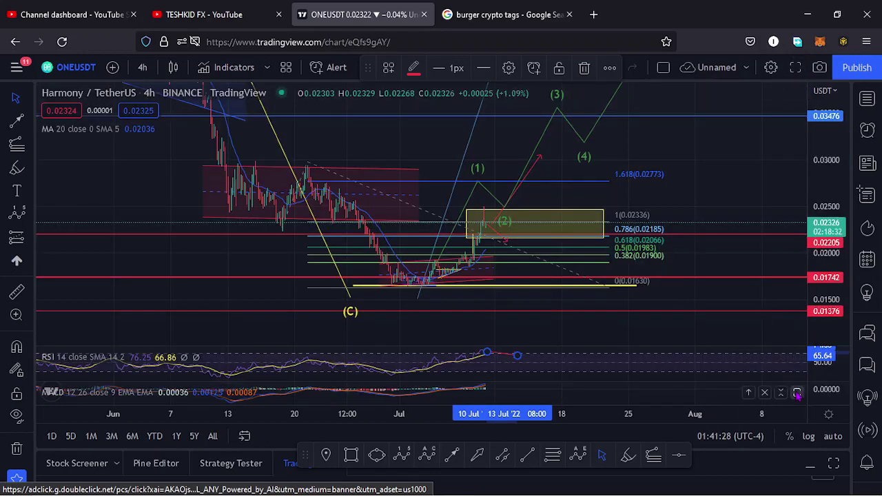
- Maximize the MACD pane, examine its latest lines and histogram, and restore the full chart layout
left_click(799, 392)
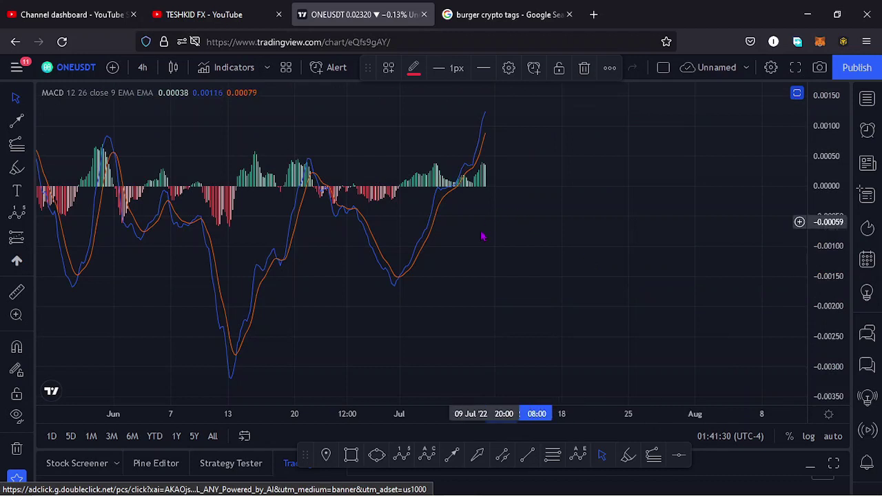
scroll(377, 253, "up", 2)
left_click_drag(378, 250, 433, 255)
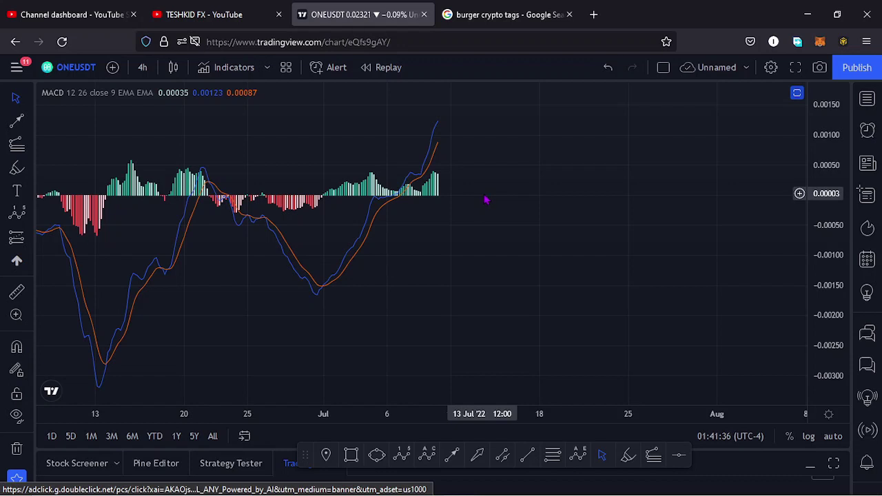
left_click(797, 92)
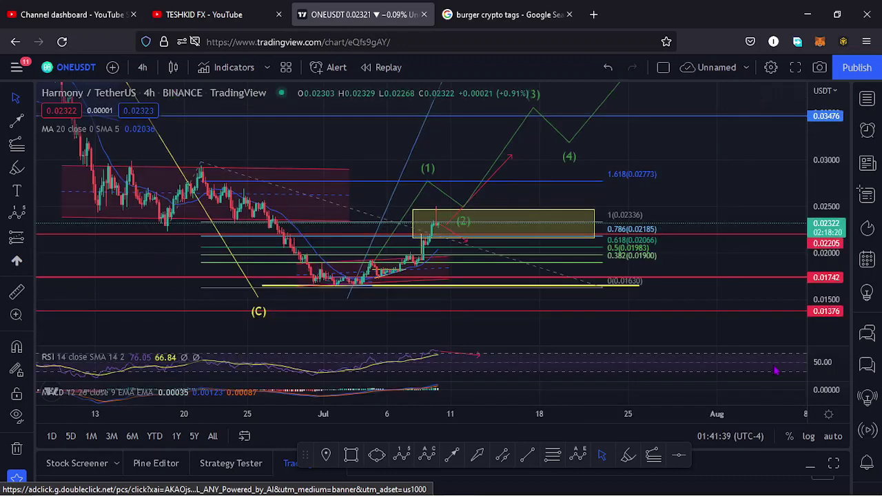
- Maximize the RSI pane and switch the chart to the 1-day timeframe
left_click(796, 357)
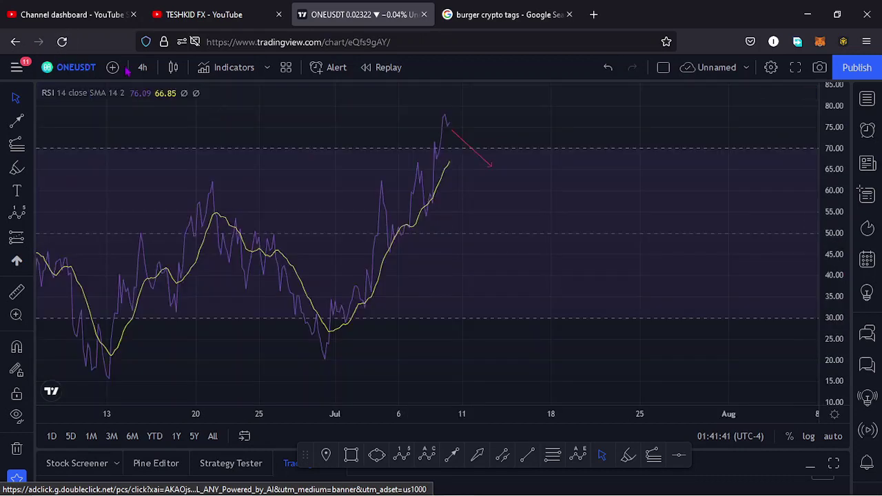
left_click(148, 72)
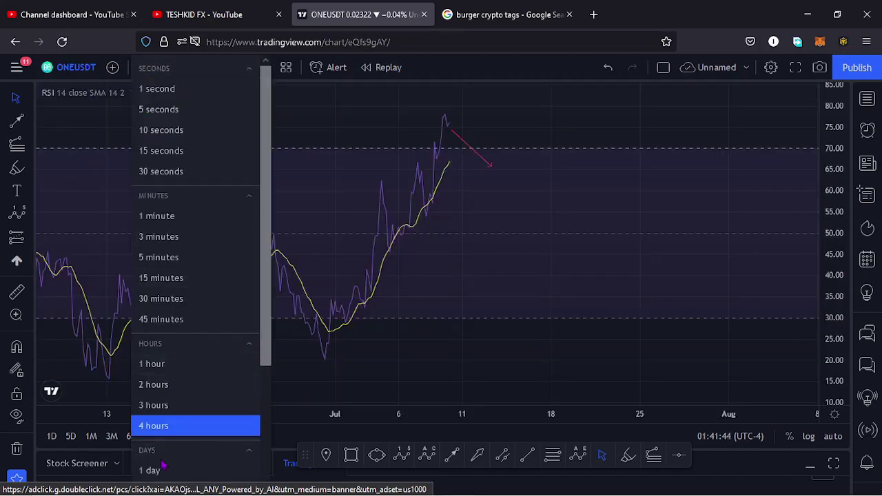
left_click(159, 469)
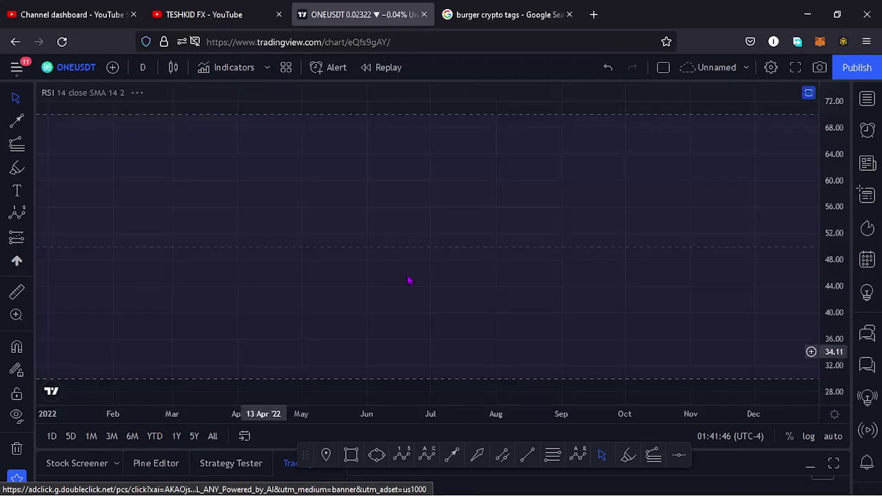
left_click_drag(407, 219, 415, 213)
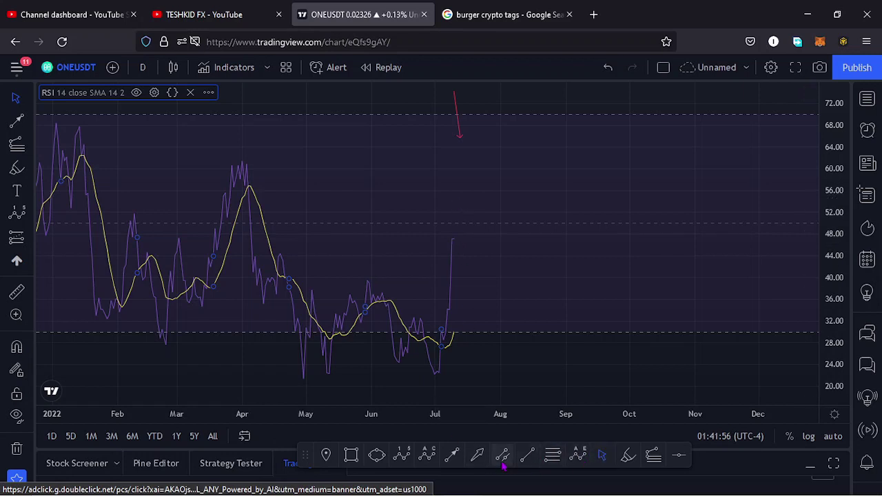
- Draw an upward arrow on the daily RSI from about 47.7 at 10 July to about 69.3 in mid-August
left_click(452, 454)
left_click(454, 236)
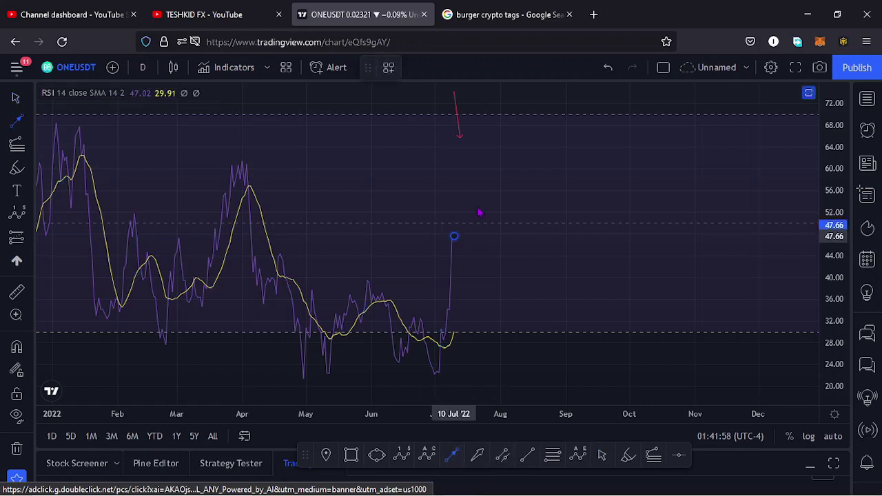
left_click(533, 122)
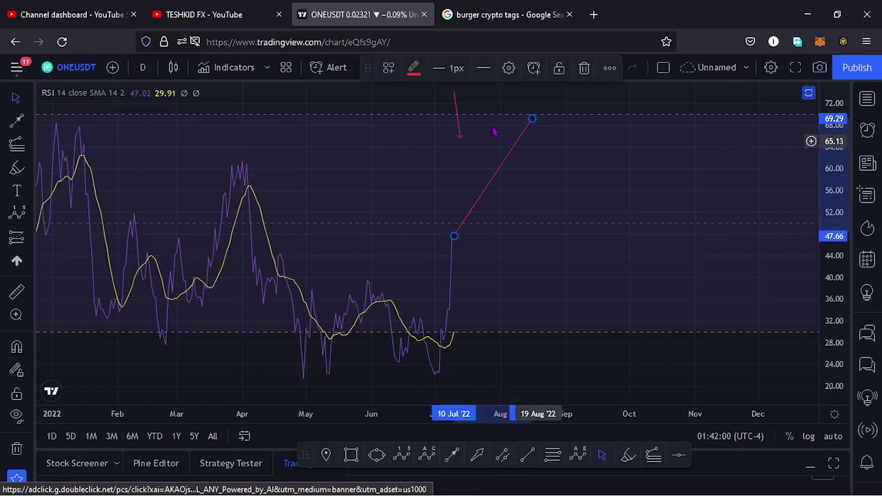
- Delete the short downward arrow on the RSI and restore the full layout with the daily price chart
left_click(462, 141)
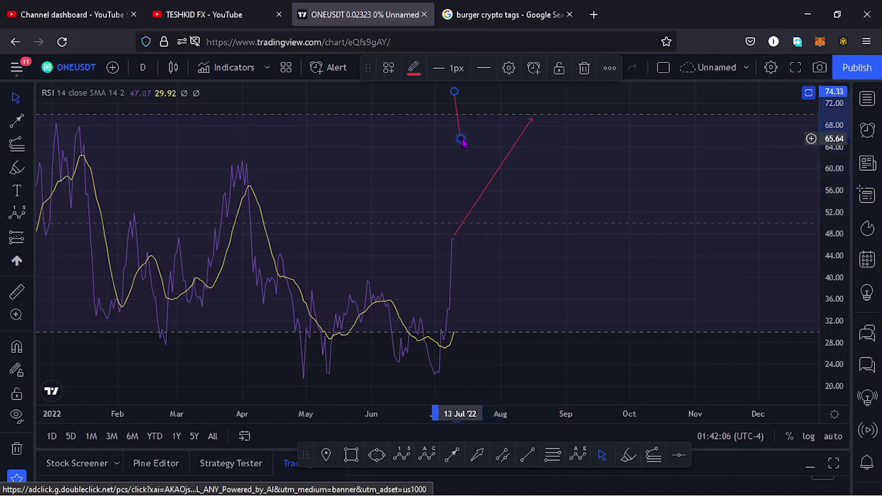
key("Delete")
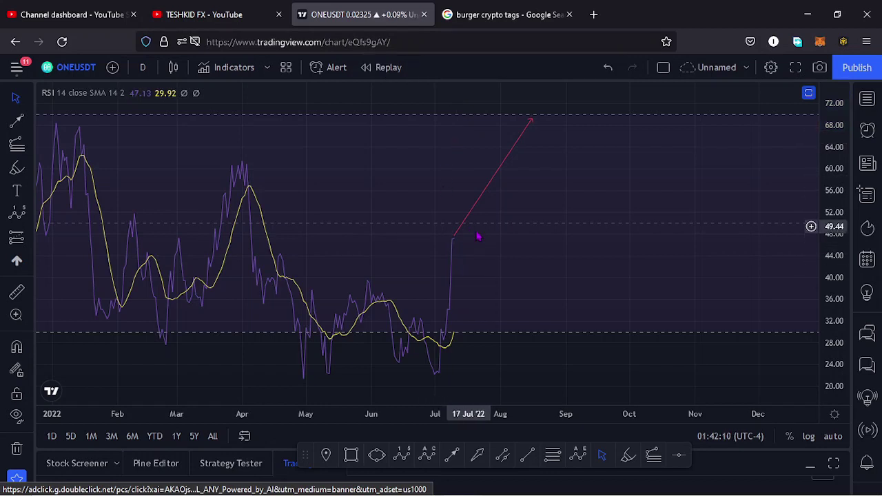
left_click(809, 93)
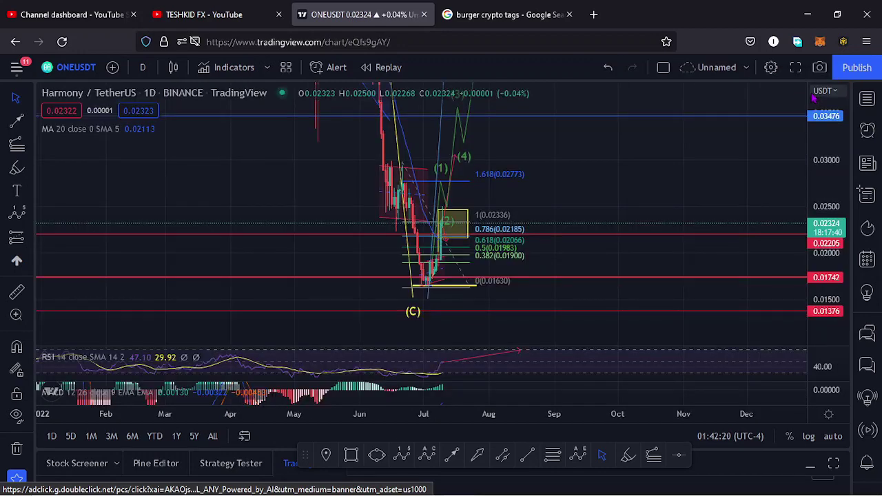
left_click_drag(598, 189, 478, 192)
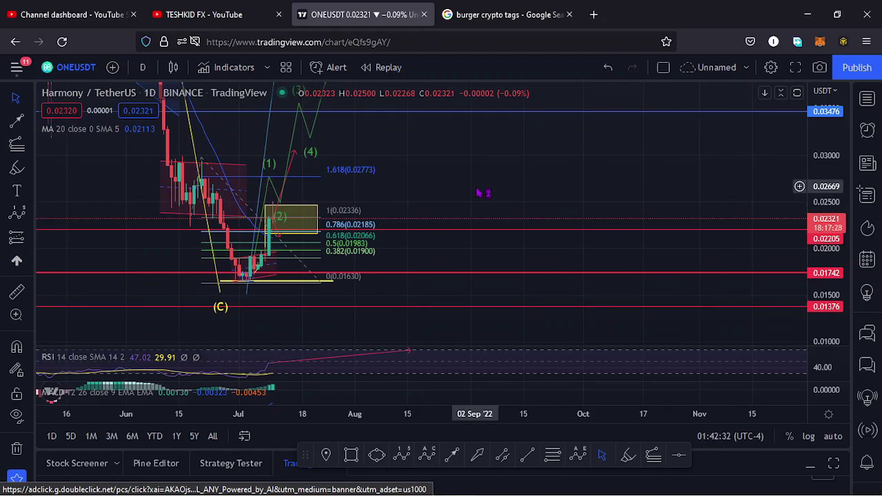